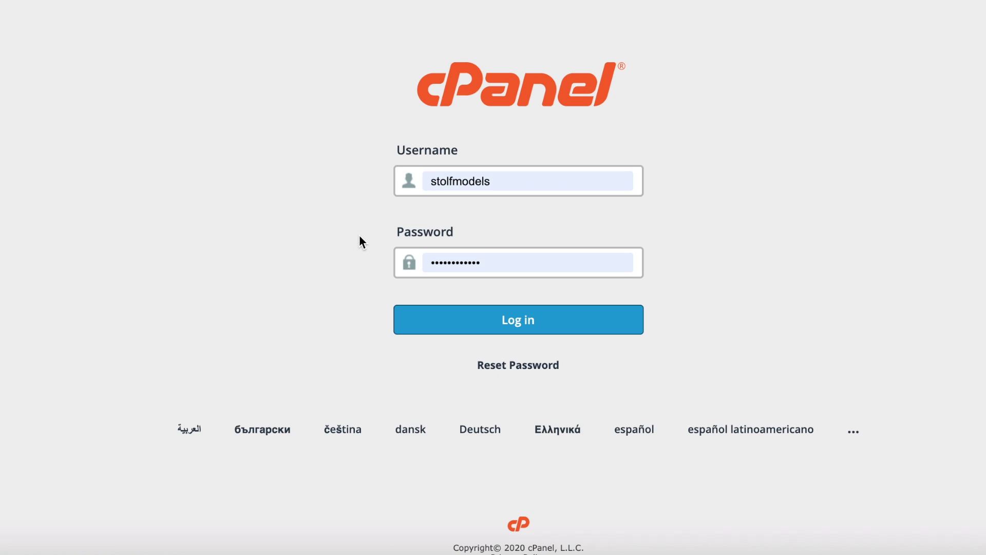
Sign in to cPanel, confirm public_html is empty in File Manager, and open a new browser tab.
click(433, 322)
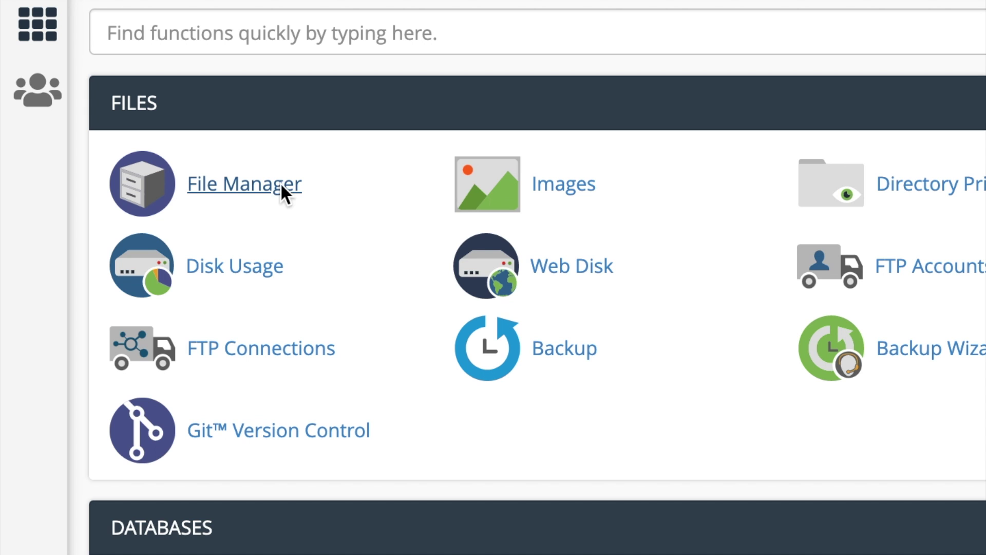
click(281, 183)
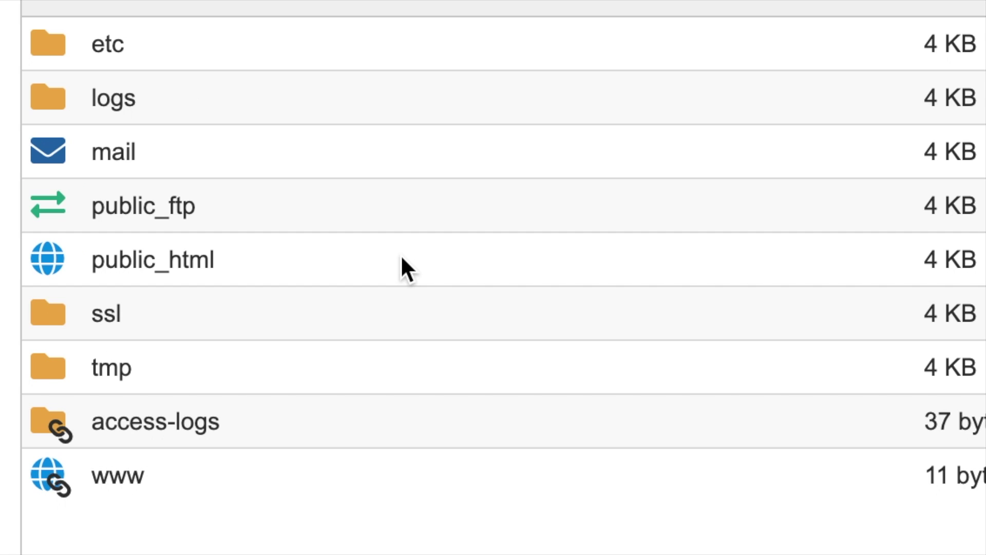
double_click(402, 258)
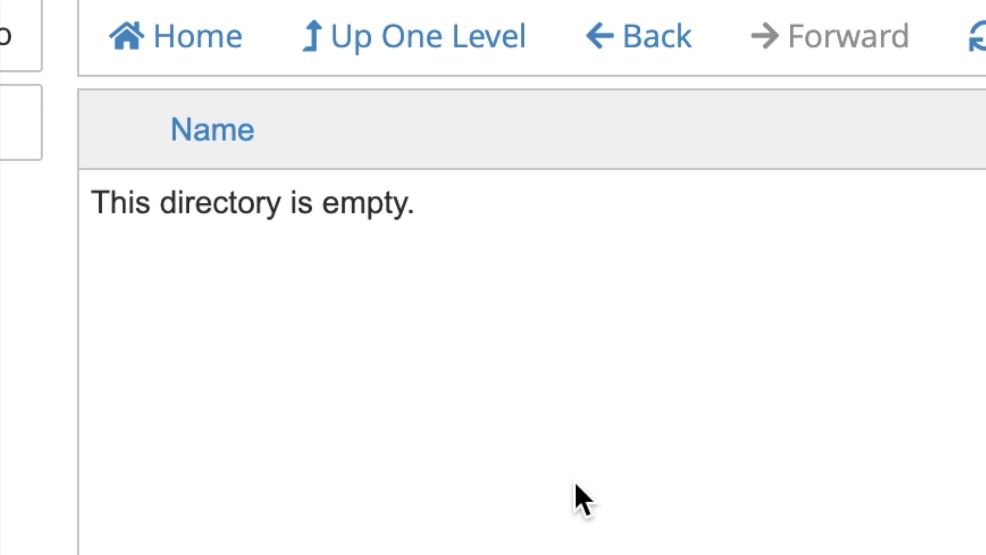
key(super+t)
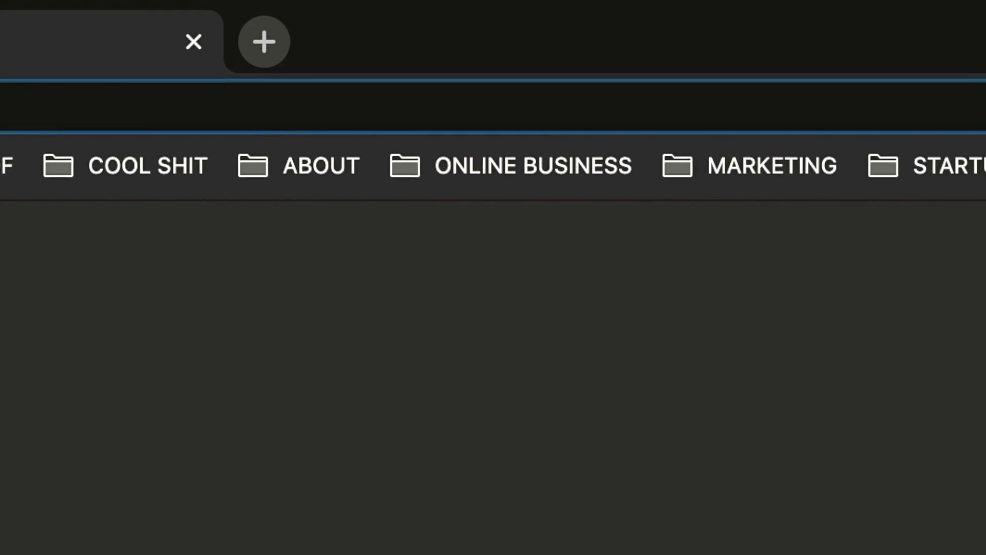
Visit stolfmodels.com, then download wordpress-5.5.zip from wordpress.org/download via a Google search.
text(stolfmo)
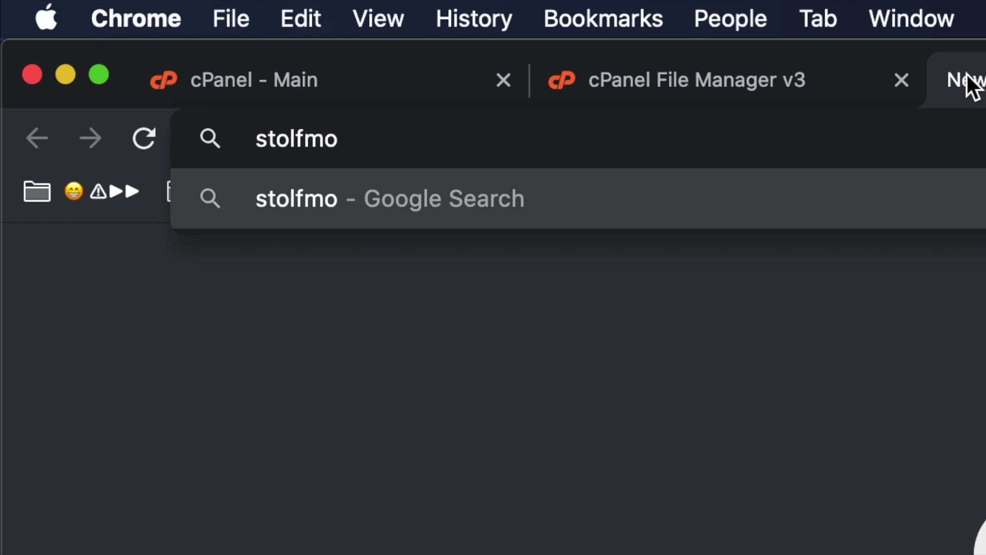
text(dels.com)
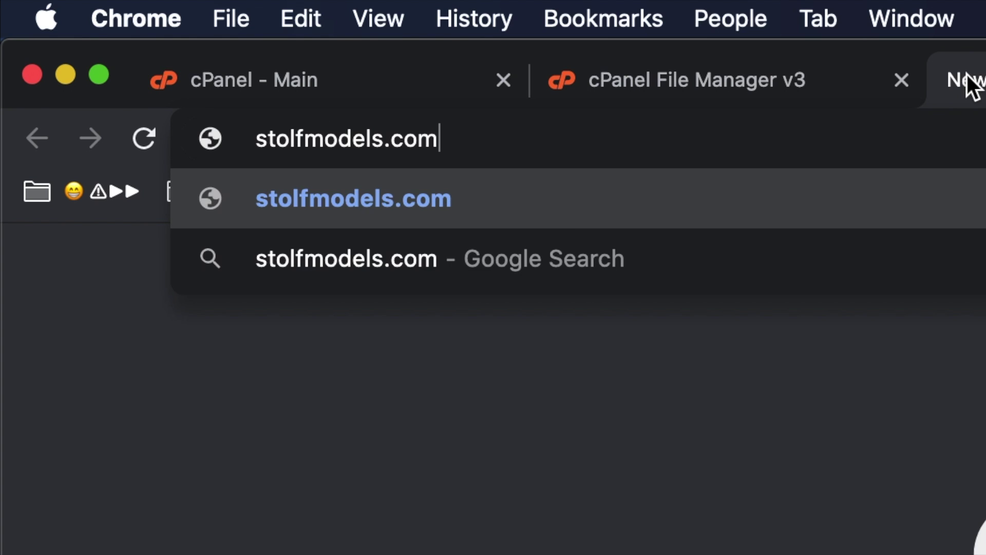
key(Return)
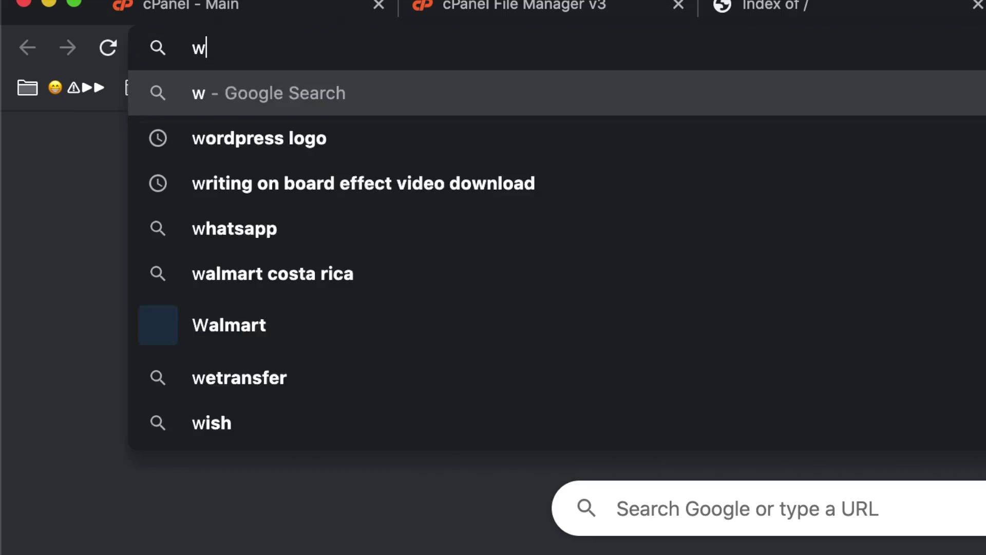
text(ordpress)
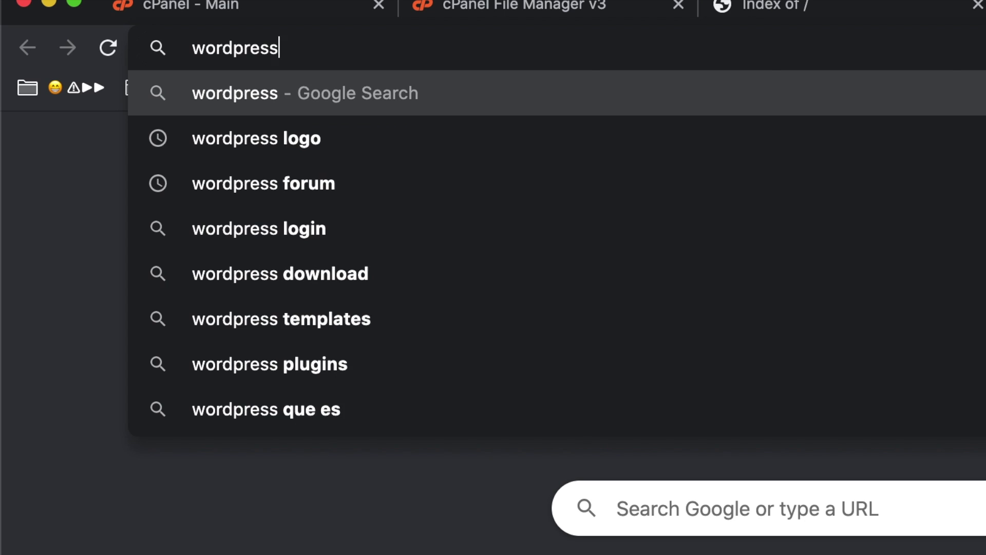
text( download)
key(Return)
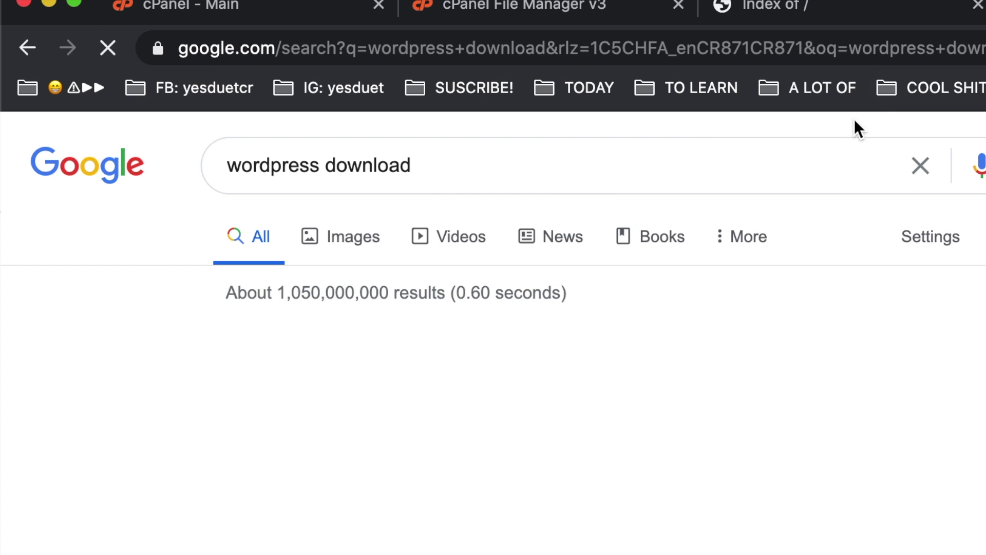
click(402, 374)
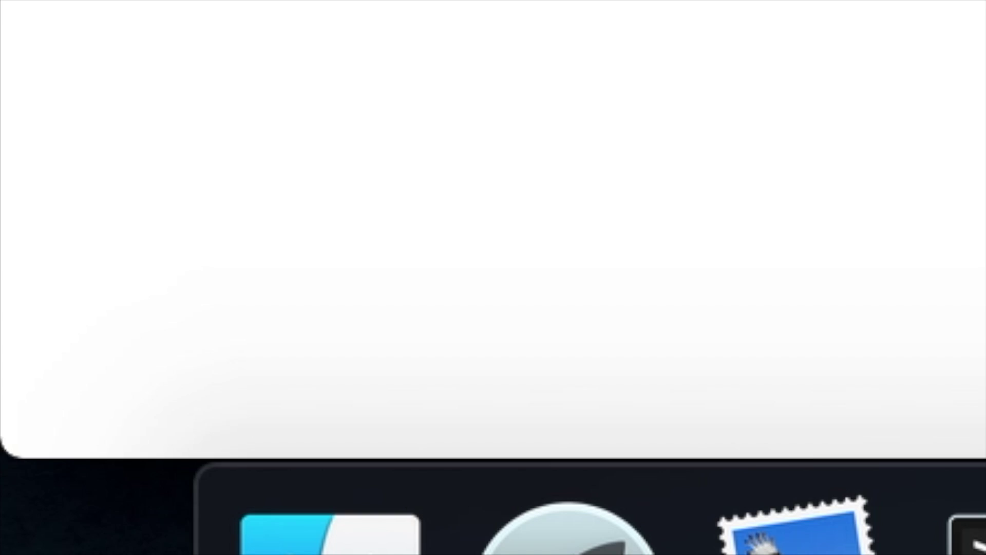
click(463, 471)
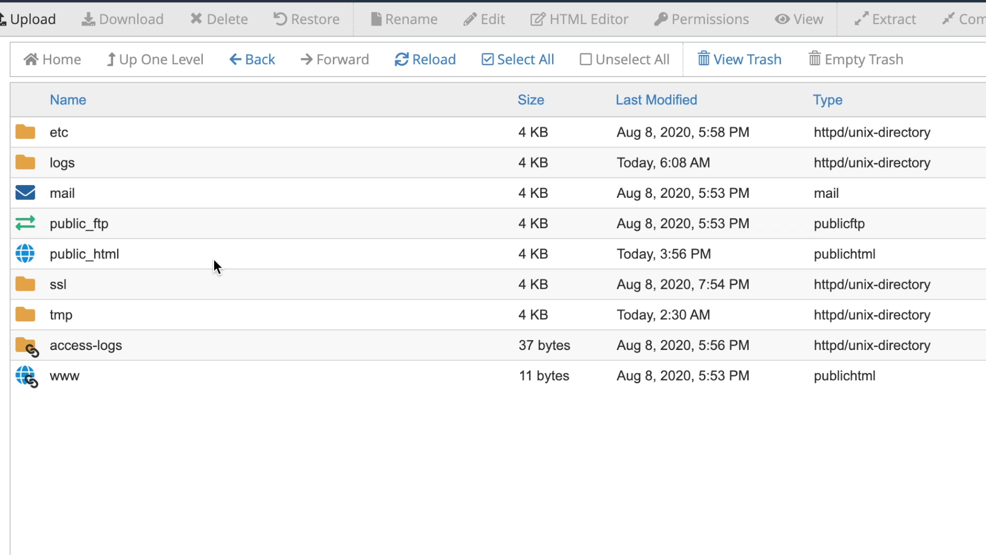
double_click(213, 260)
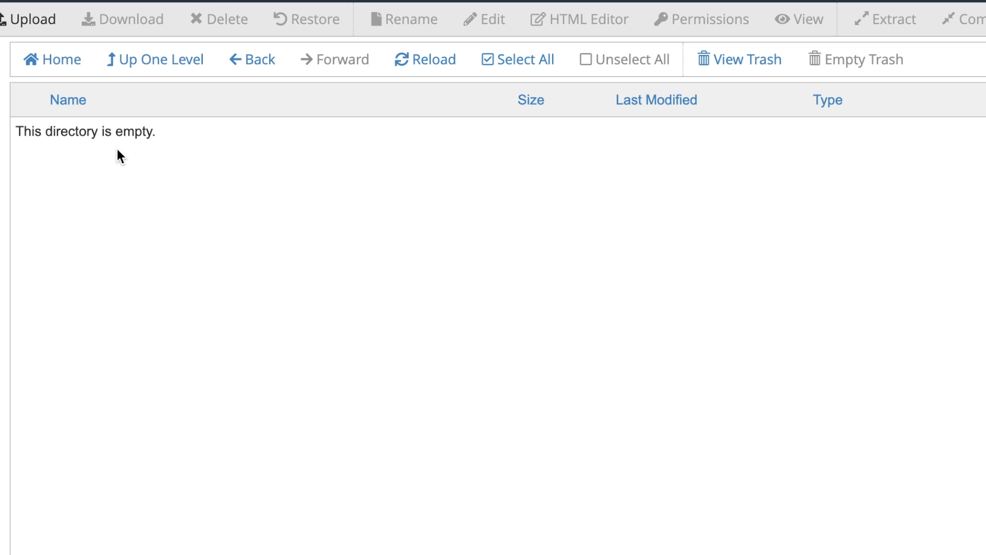
Upload the 13.35 MB wordpress-5.5.zip into public_html and extract it into /public_html.
click(33, 20)
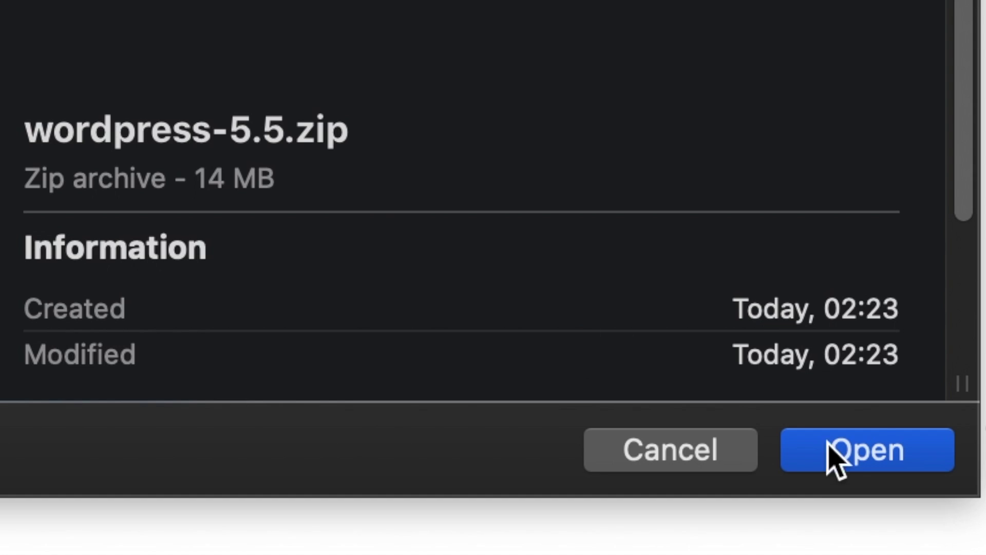
click(837, 456)
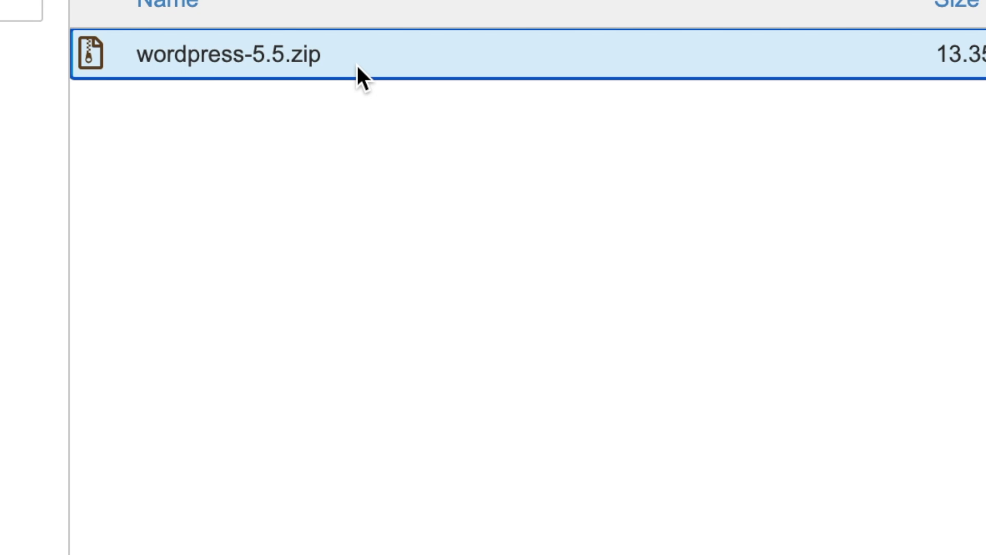
right_click(357, 65)
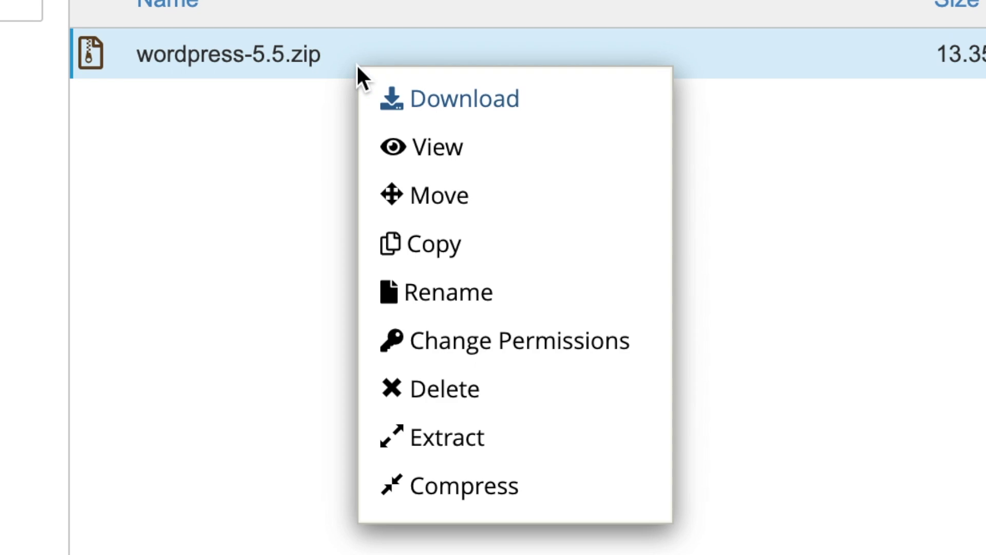
click(440, 449)
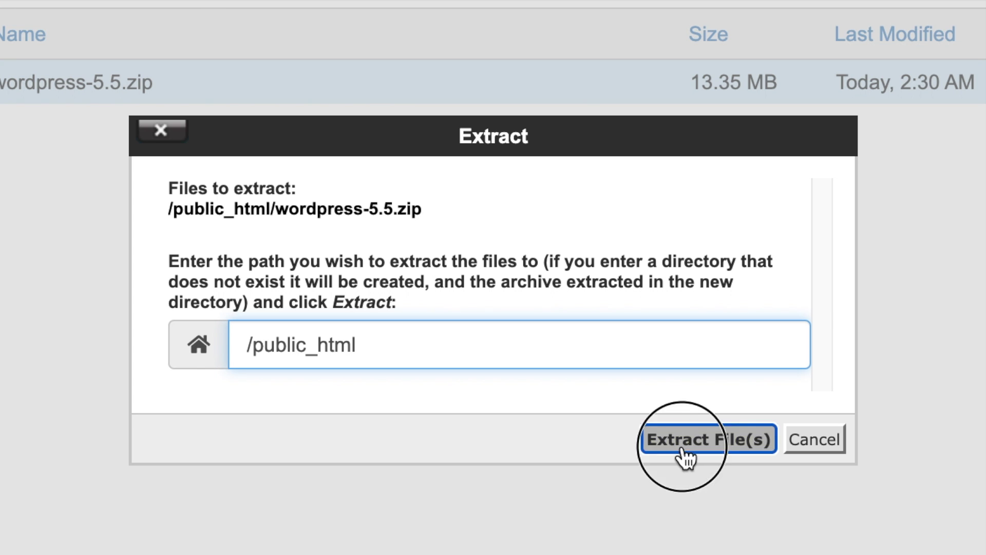
click(683, 442)
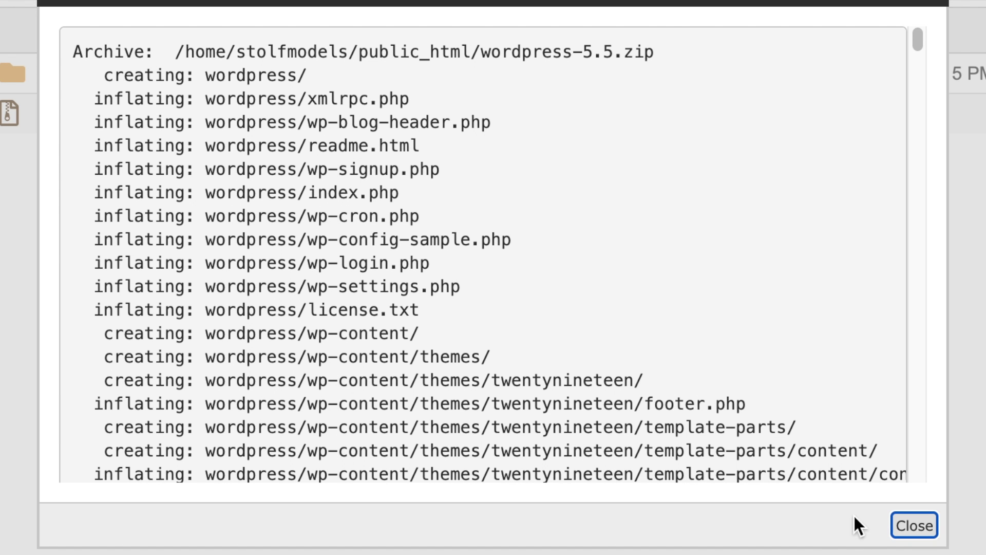
click(915, 531)
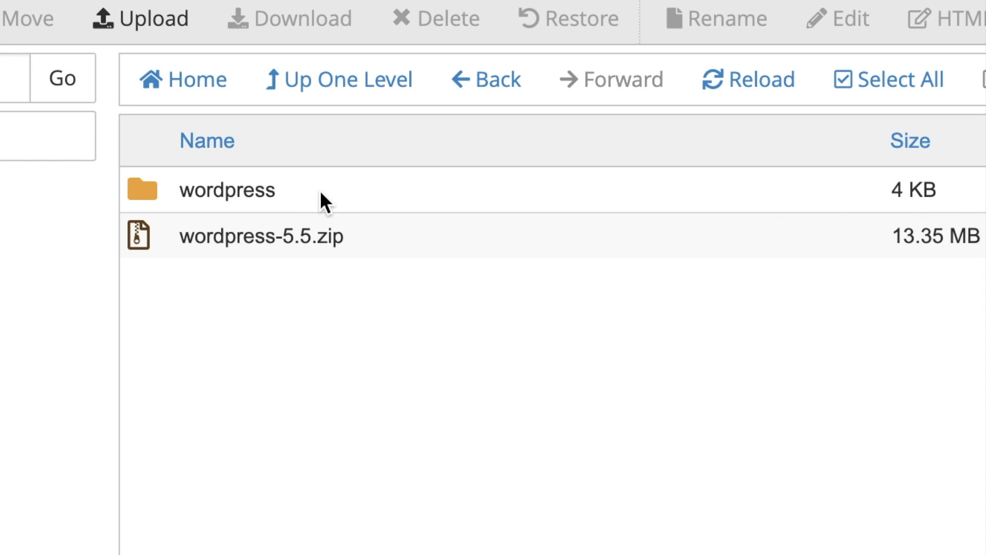
Move all files from the wordpress folder to /public_html/ and return to the public_html listing.
double_click(293, 192)
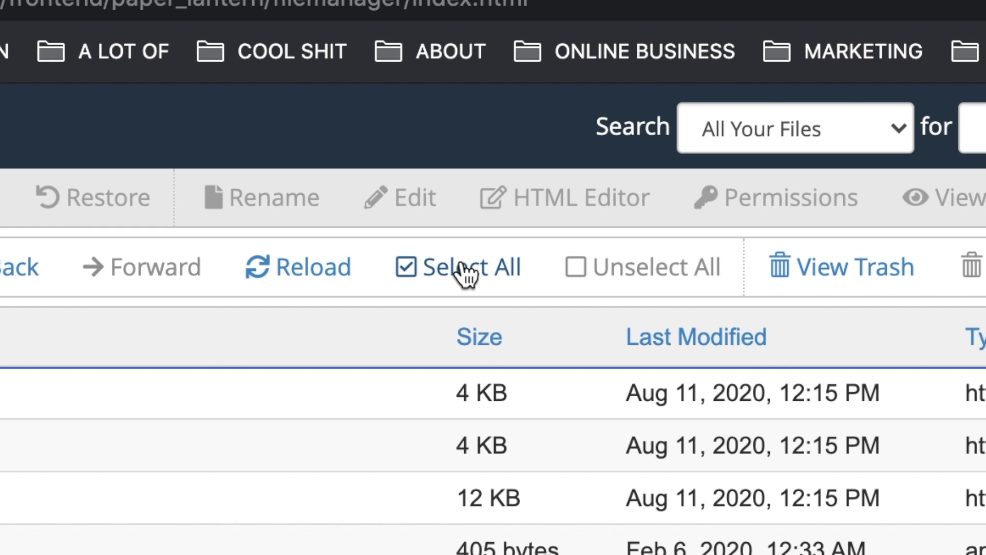
click(465, 272)
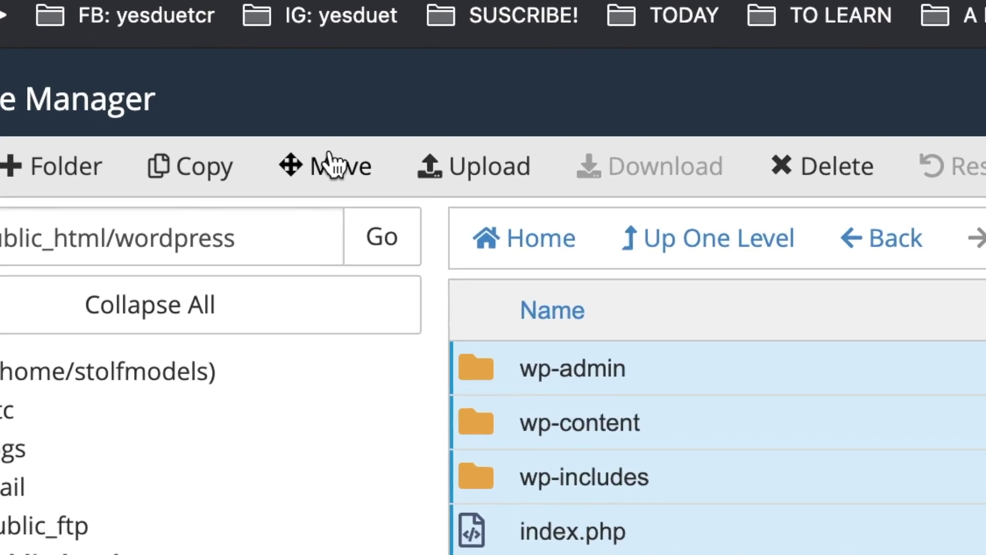
click(277, 126)
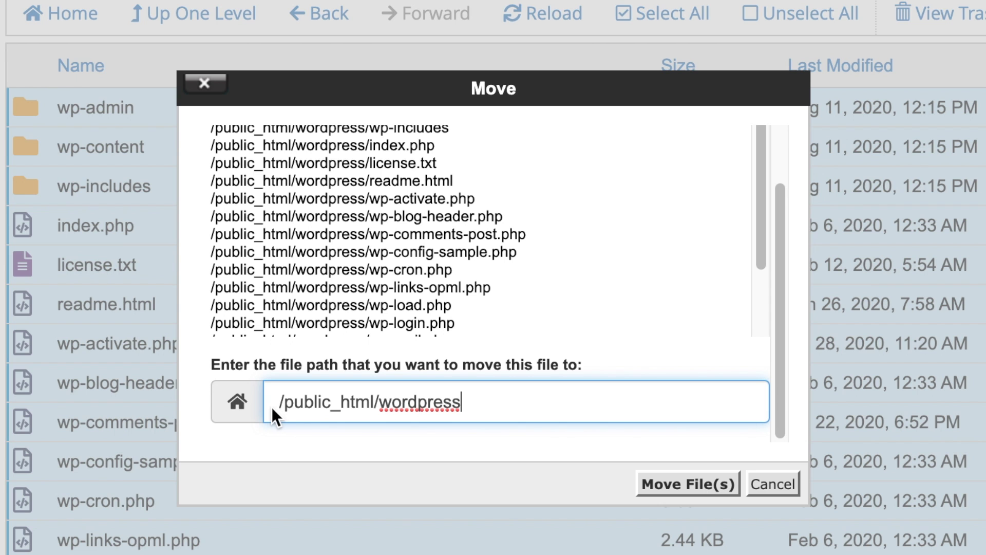
double_click(415, 404)
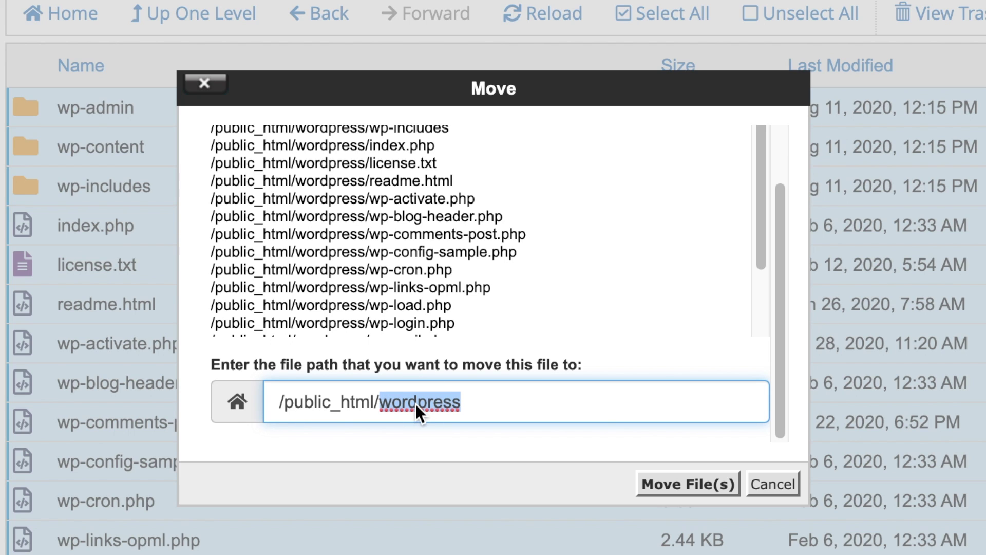
key(BackSpace)
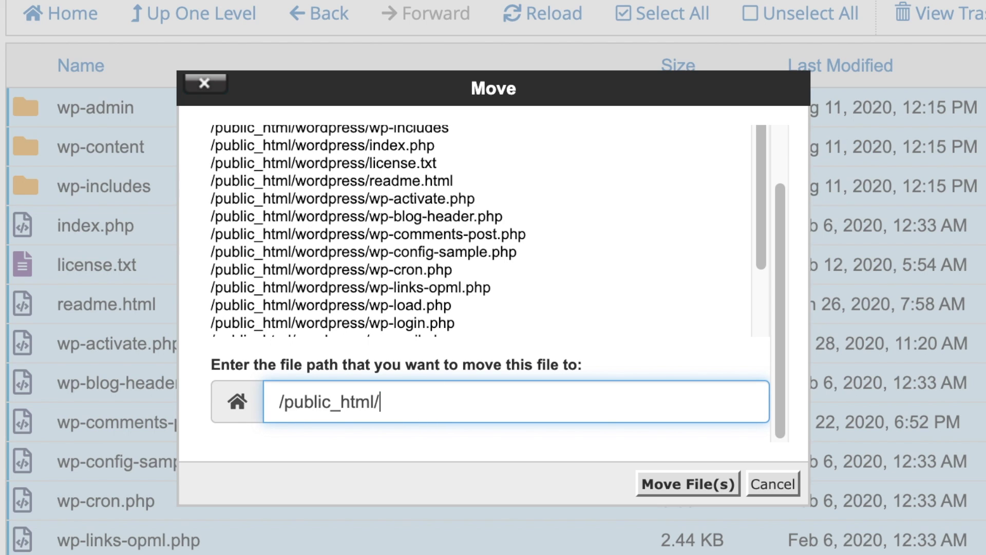
click(702, 490)
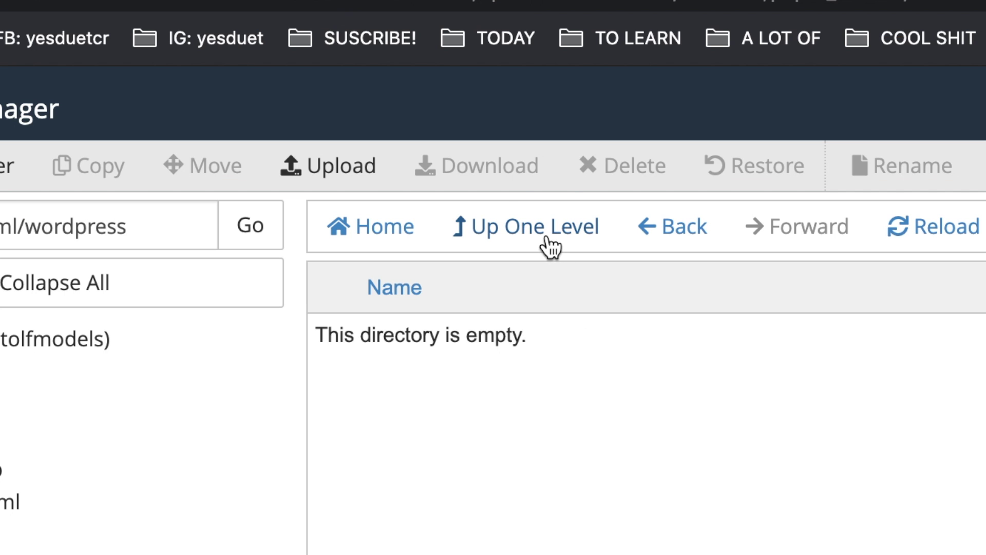
click(551, 248)
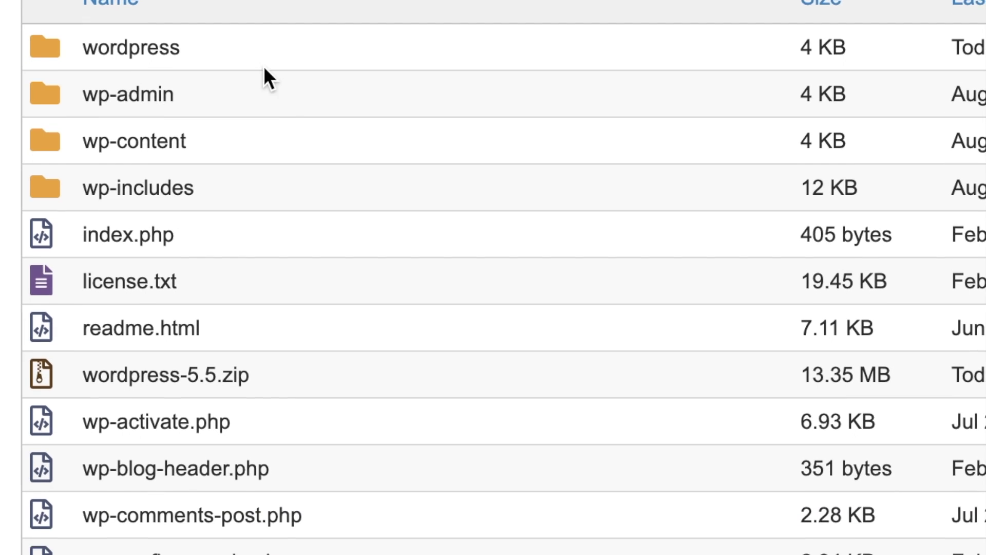
click(288, 388)
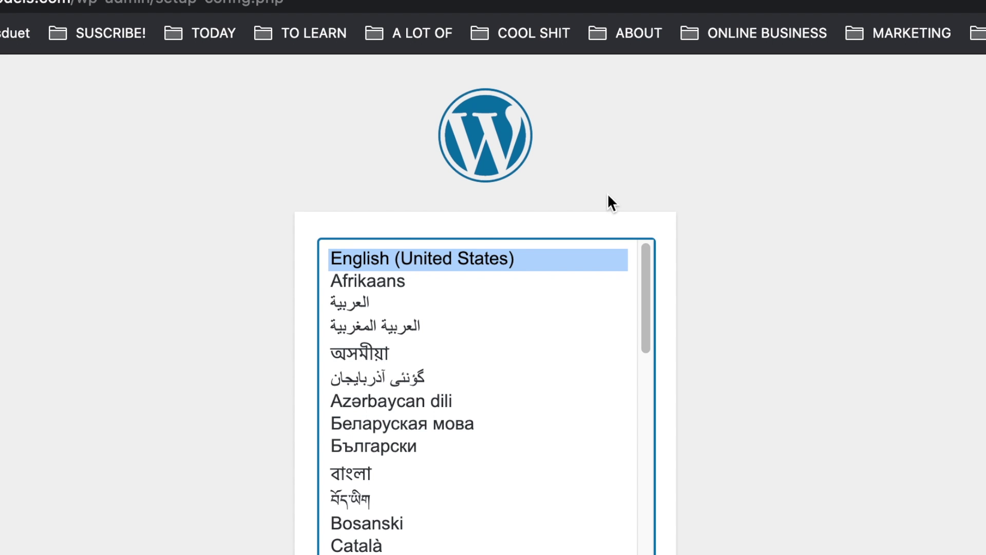
Continue past language selection and the welcome notice's five required items to the database form.
scroll(629, 345, down, 15)
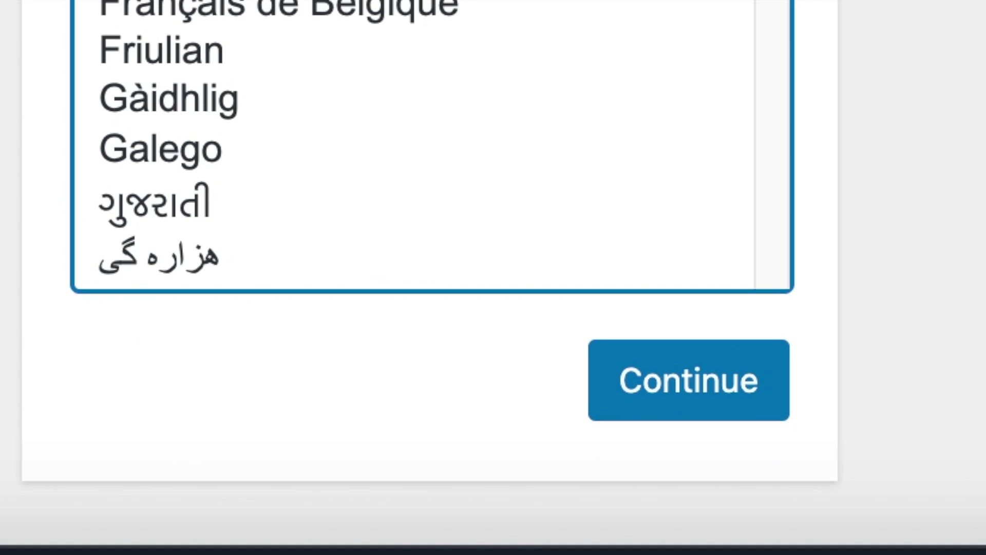
click(716, 396)
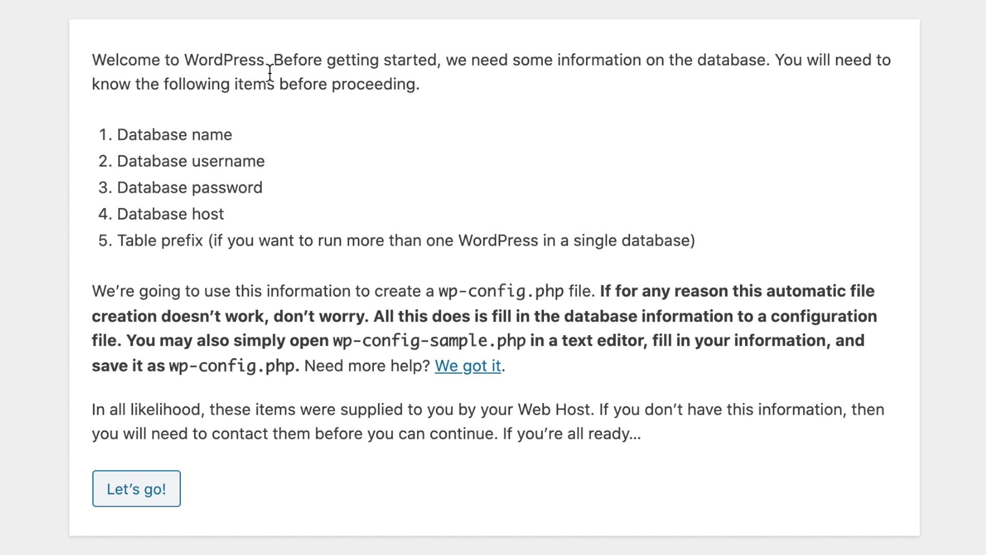
drag(85, 125, 241, 240)
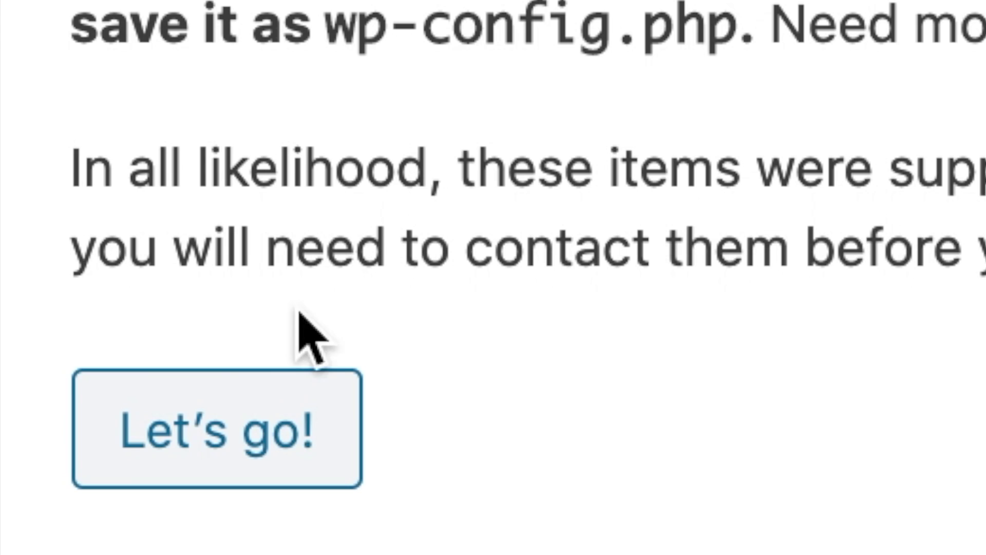
click(254, 434)
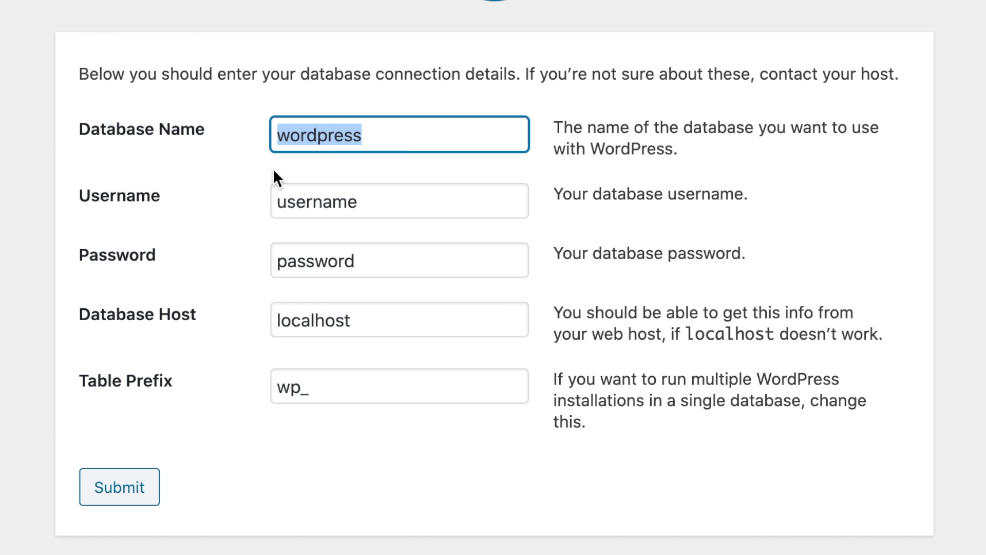
double_click(306, 206)
double_click(309, 267)
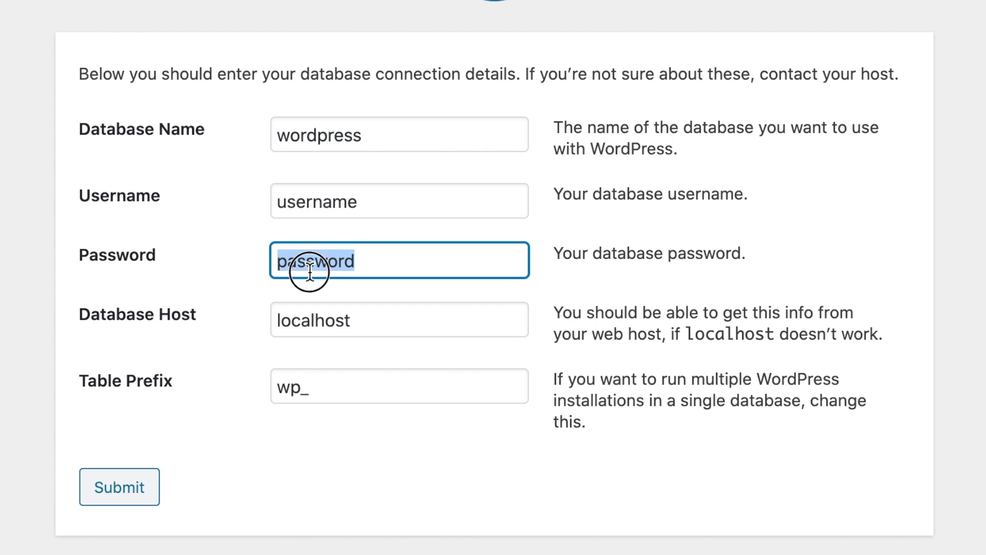
double_click(311, 316)
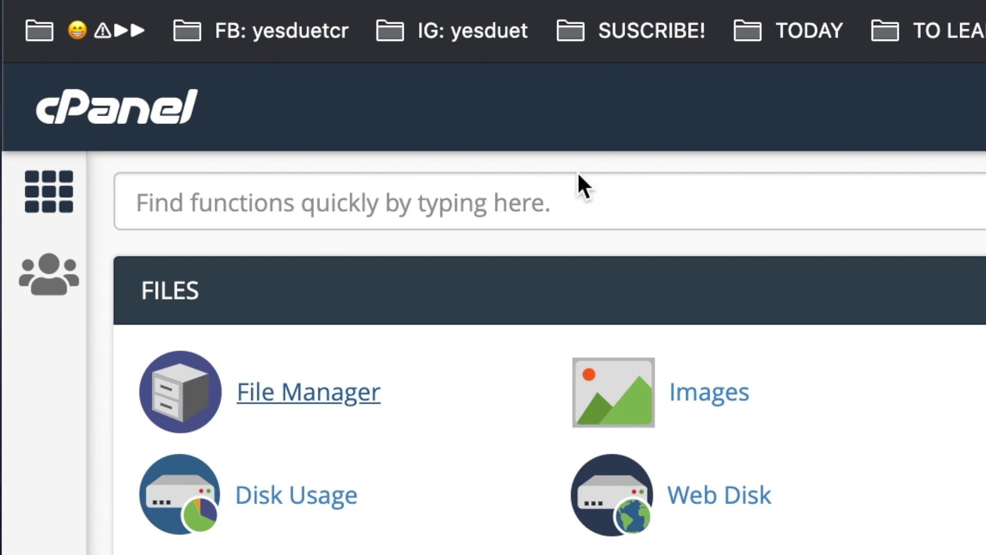
Create the MySQL database stolfmod_db by entering 'db' on the MySQL Databases page, then copy its name.
click(523, 203)
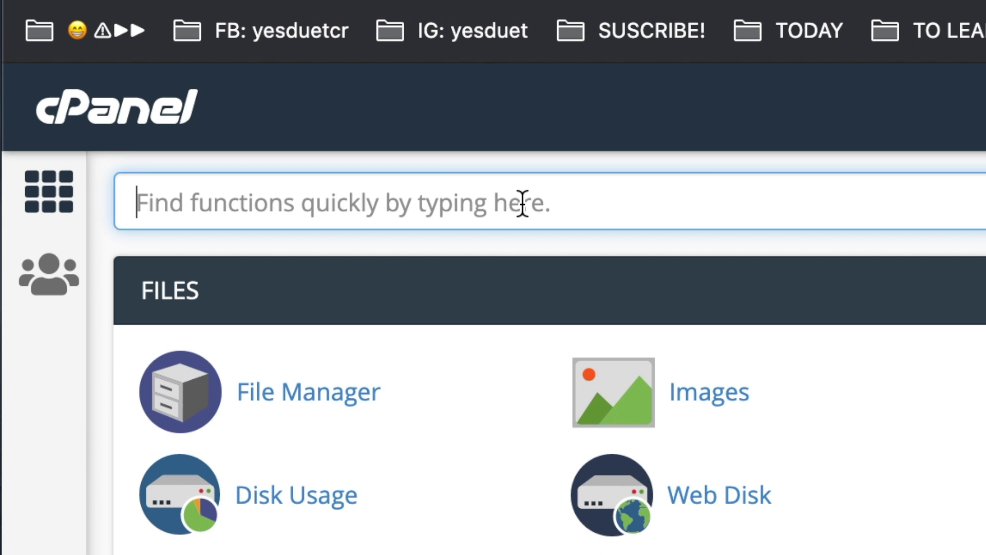
text(mysql)
click(339, 413)
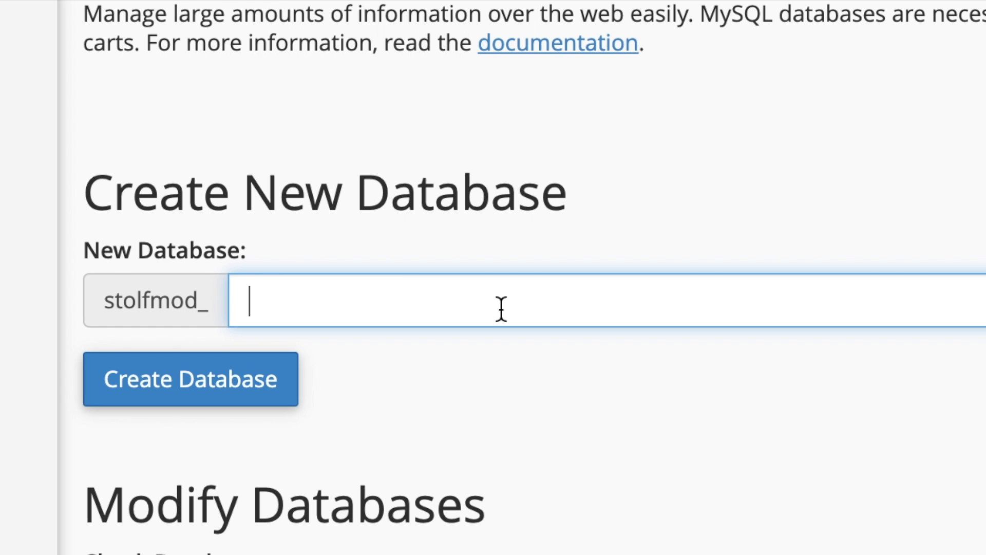
text(db)
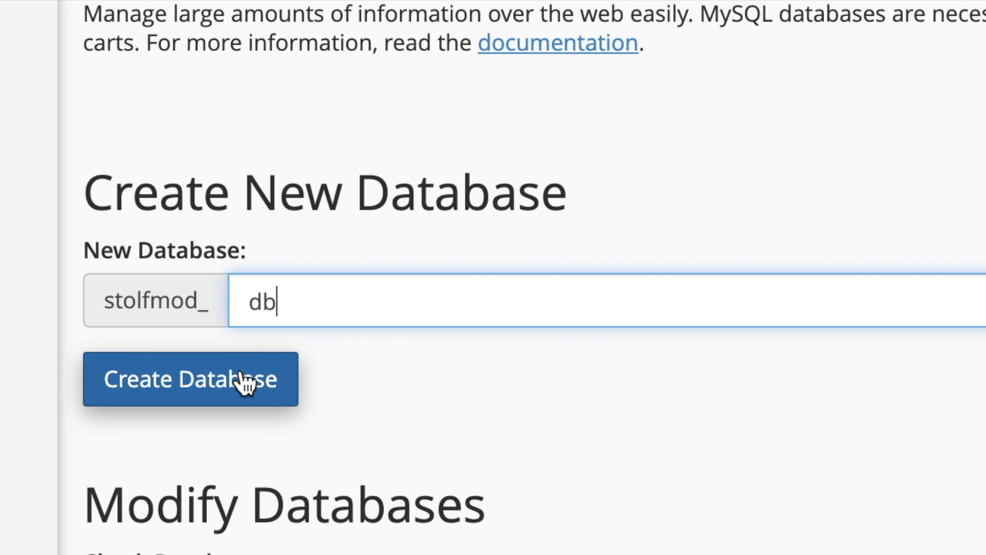
click(242, 379)
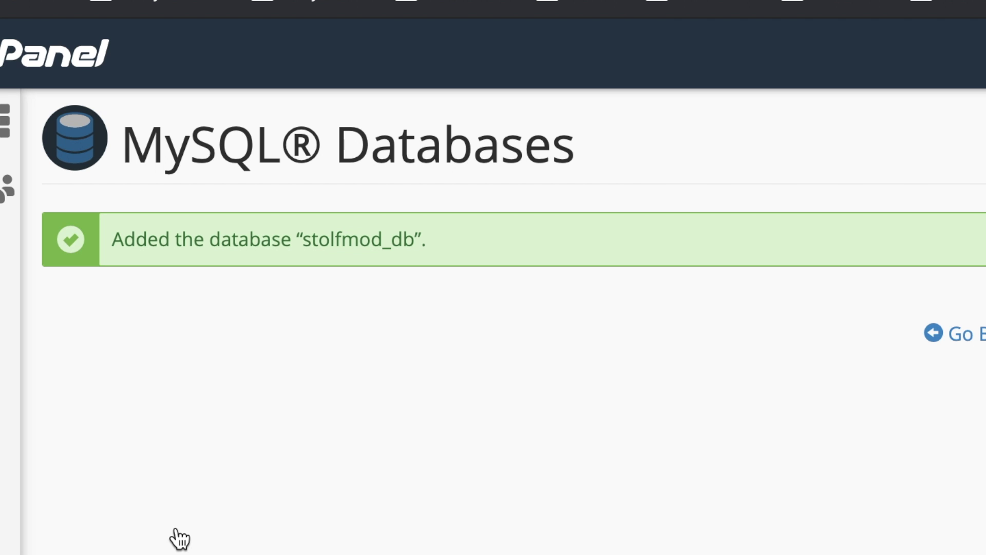
double_click(324, 241)
key(ctrl+c)
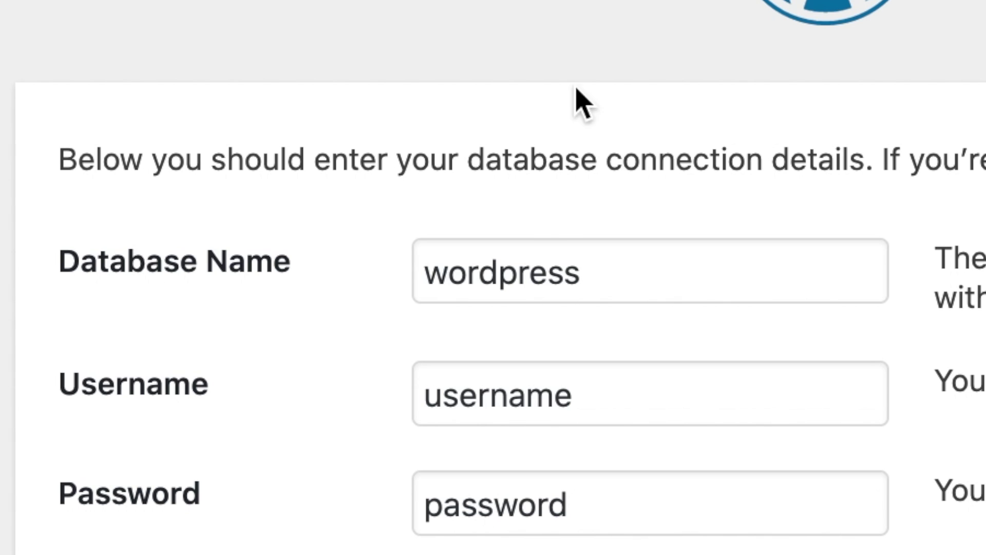
Replace the WordPress database name 'wordpress' with stolfmod_db.
click(517, 273)
double_click(517, 273)
key(ctrl+v)
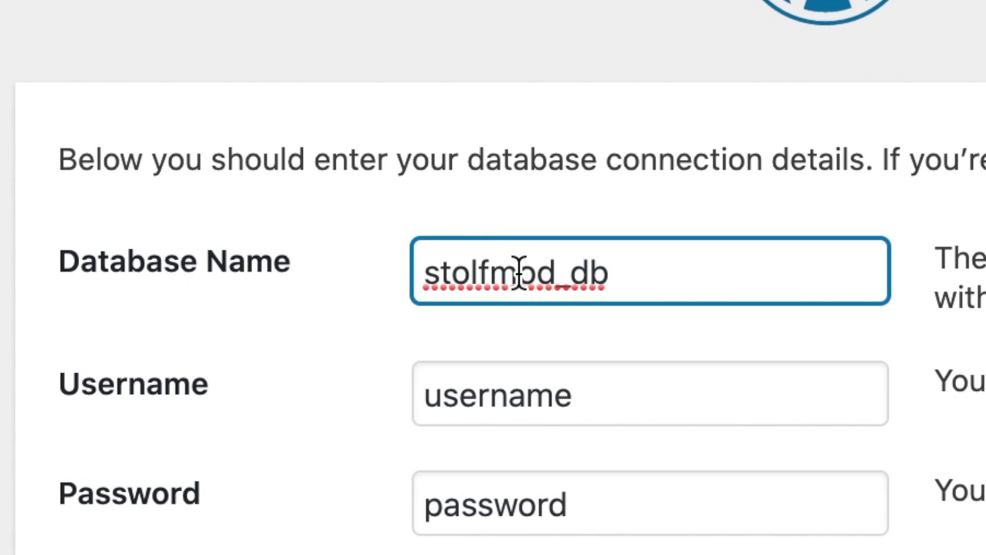
Add the MySQL user 'php' with a new password in cPanel.
click(899, 254)
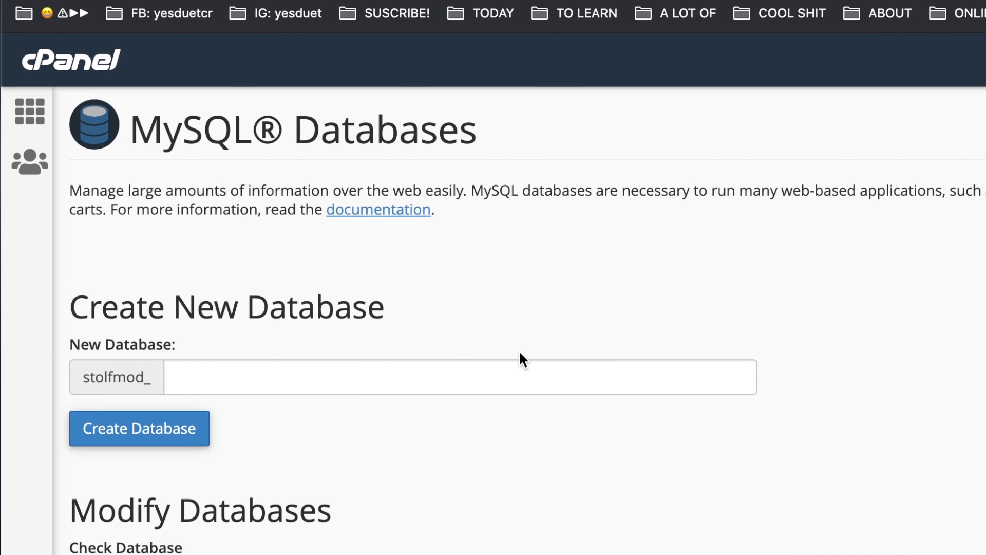
scroll(520, 339, down, 10)
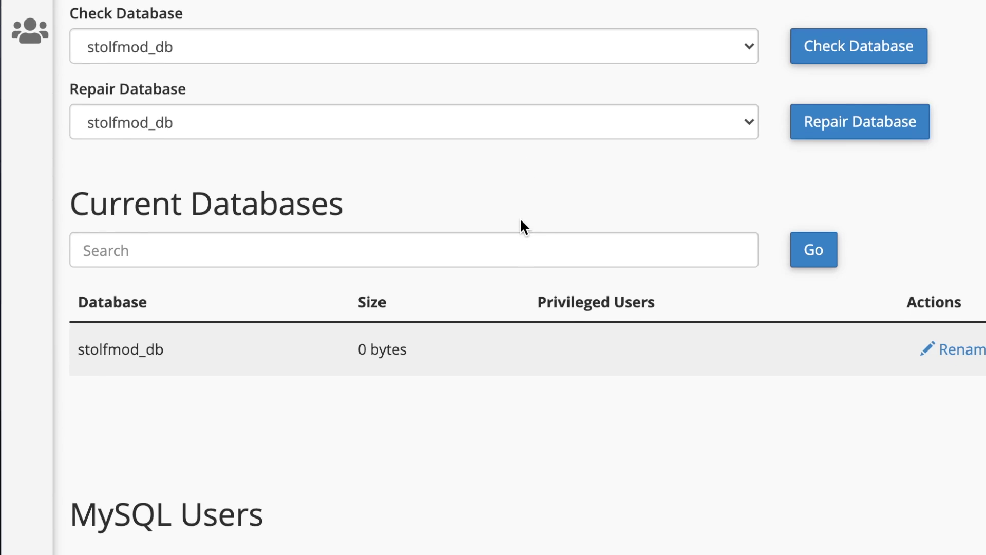
scroll(521, 221, down, 8)
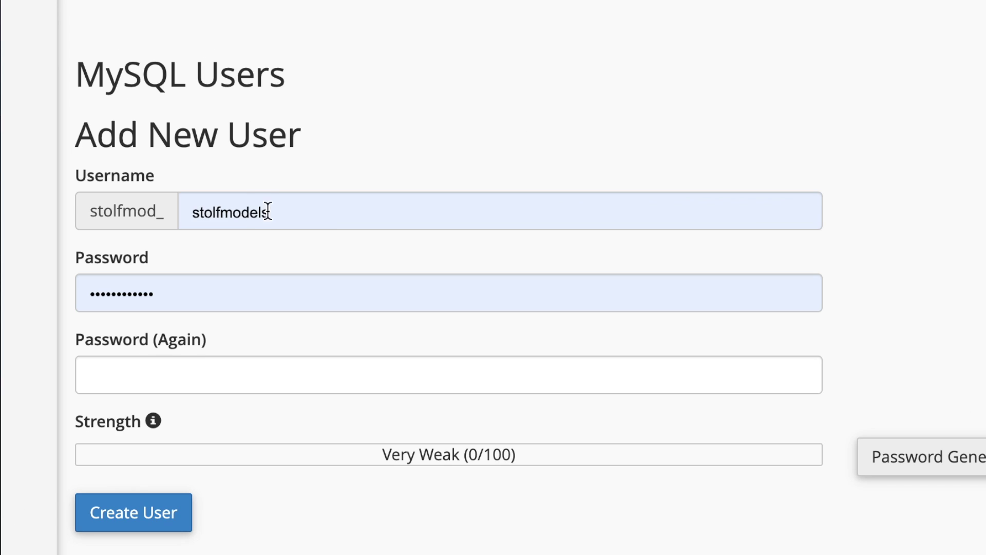
double_click(260, 210)
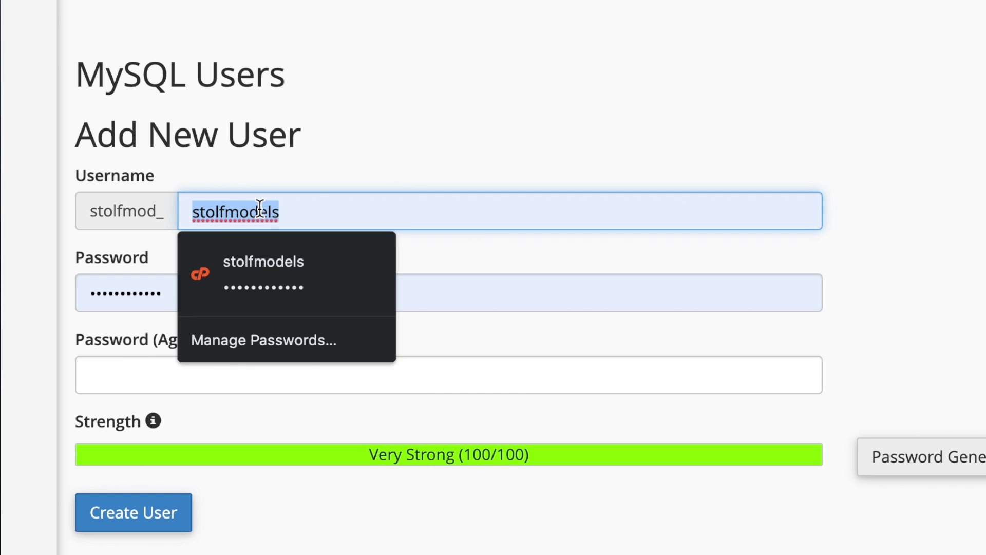
text(php)
click(249, 279)
key(super+a)
key(BackSpace)
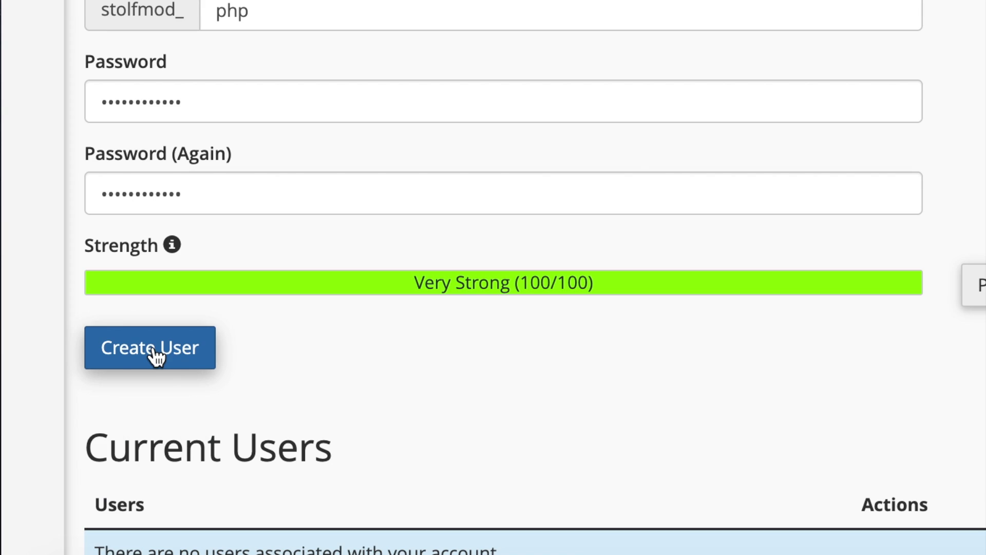
click(137, 513)
Enter stolfmod_php as the WordPress database username and check the table prefix.
double_click(563, 166)
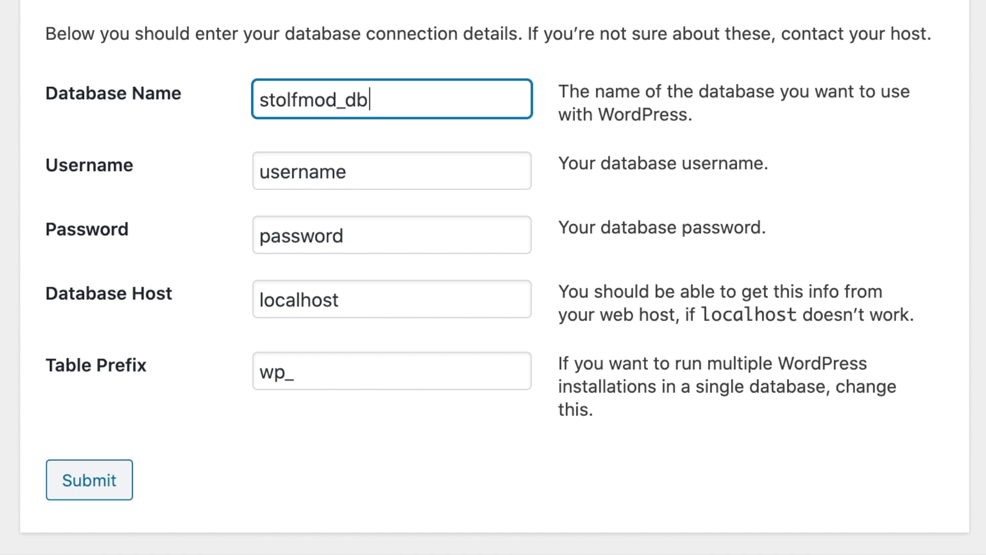
double_click(321, 167)
text(stolfmod_php)
key(Tab)
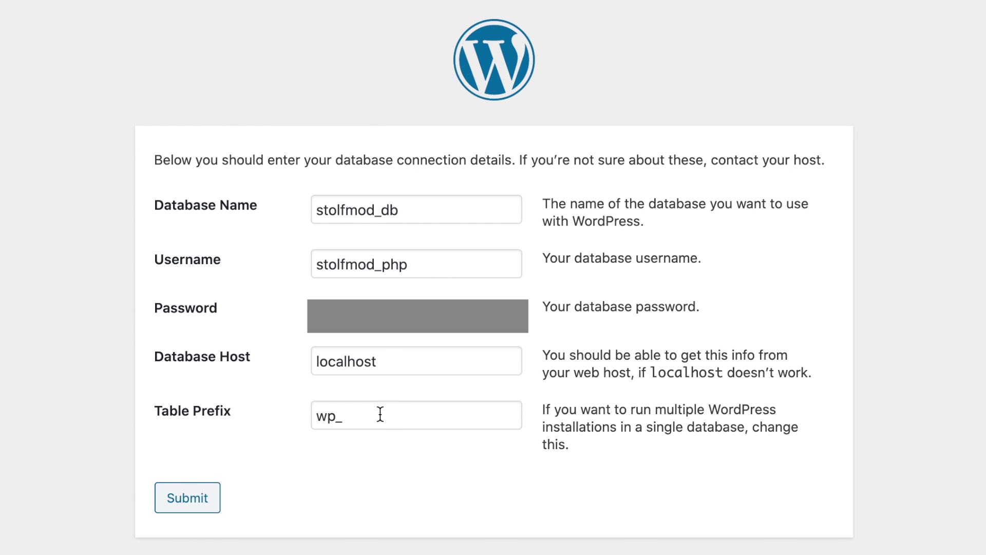
click(380, 414)
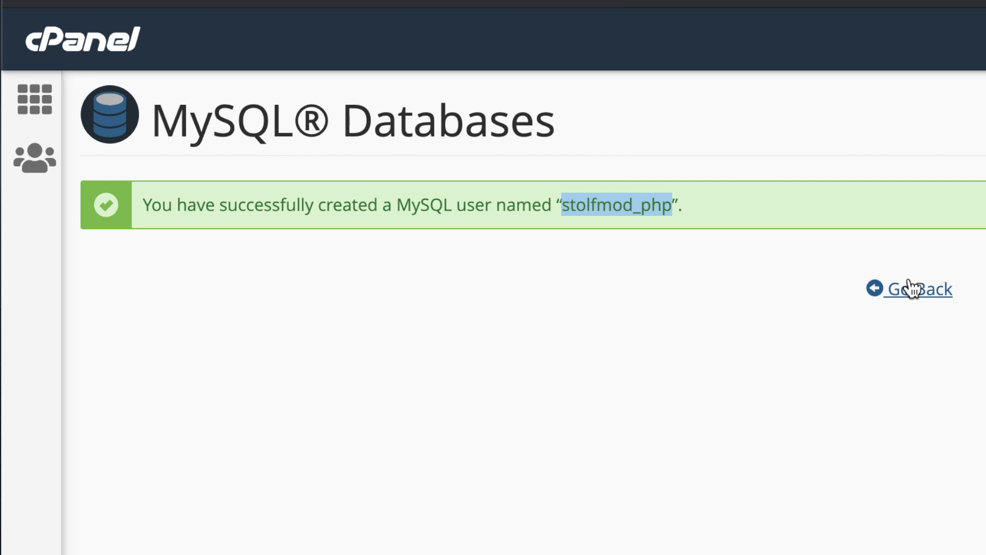
Add user stolfmod_php to the stolfmod_db database under Add User To Database.
click(912, 289)
scroll(899, 360, down, 10)
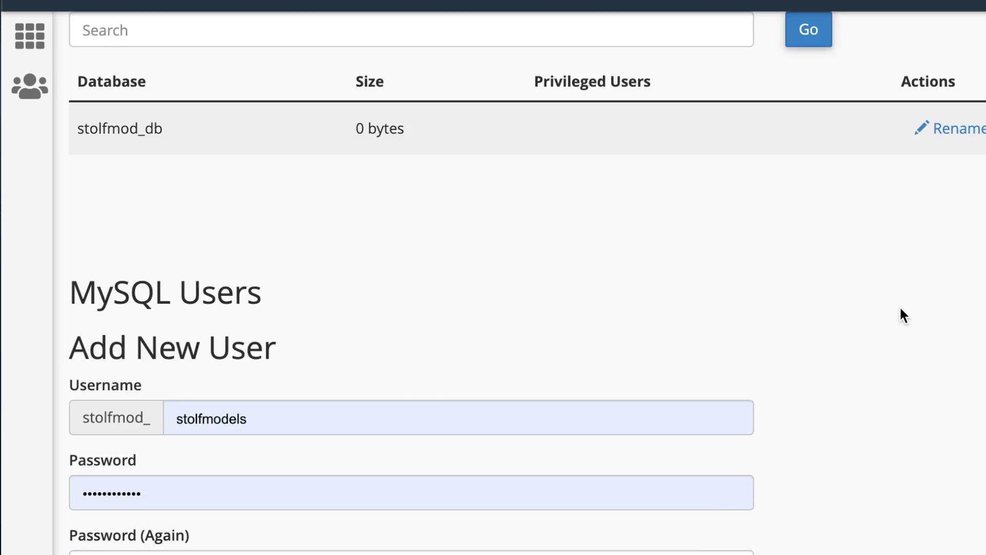
scroll(904, 316, down, 10)
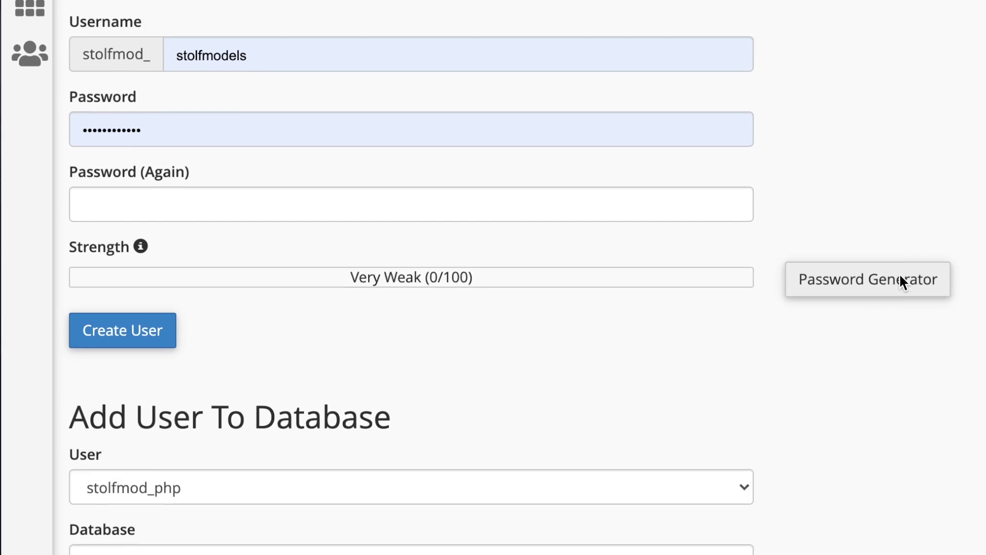
drag(60, 126, 242, 311)
click(241, 312)
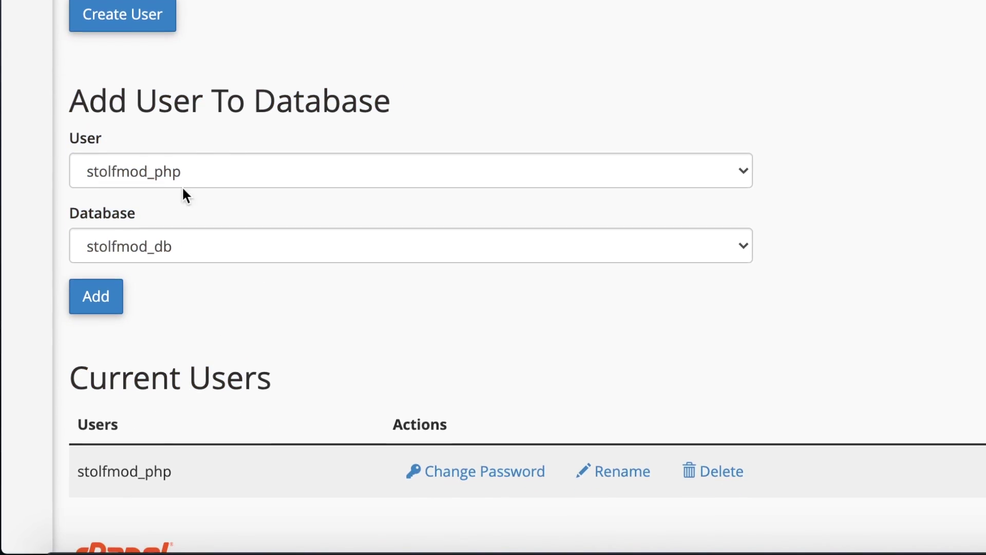
click(167, 173)
click(166, 173)
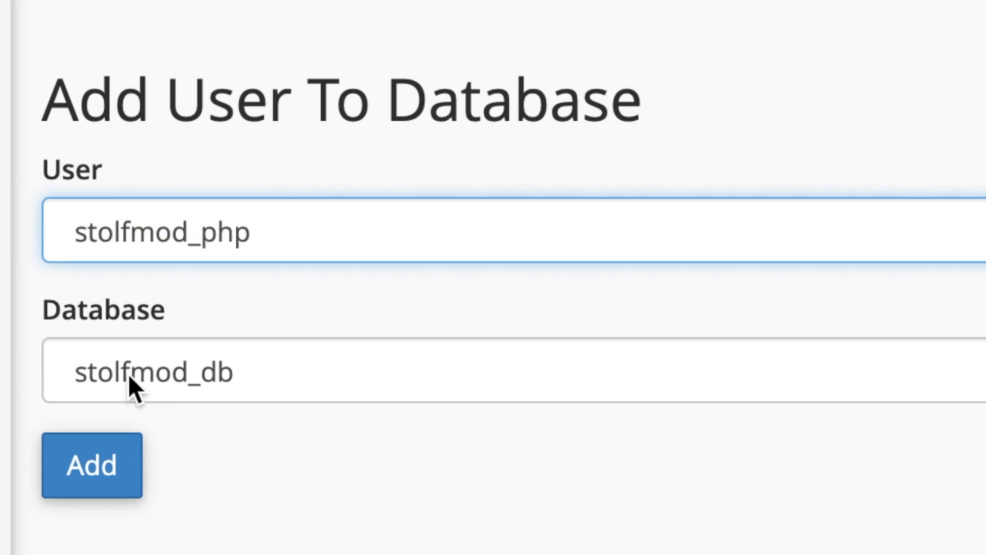
click(128, 372)
click(128, 372)
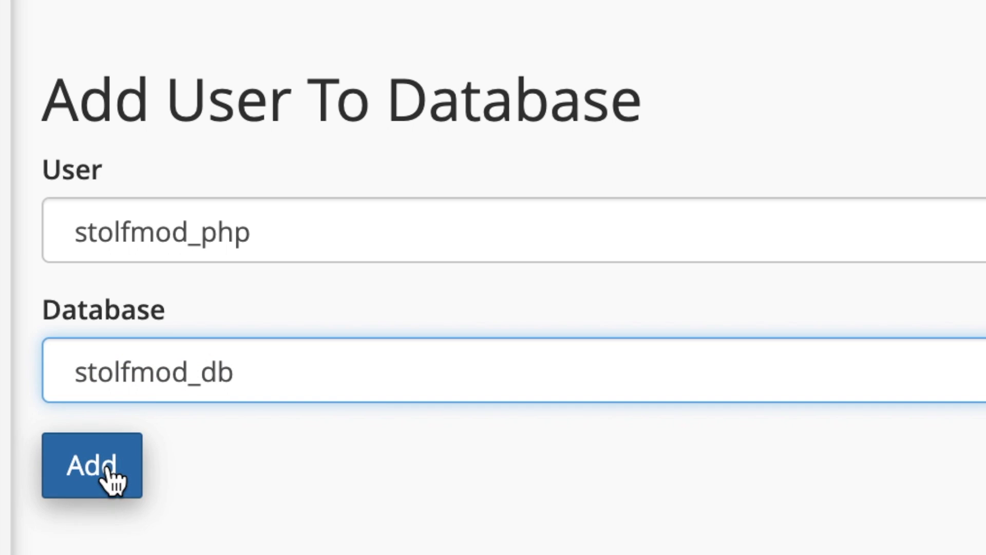
click(111, 478)
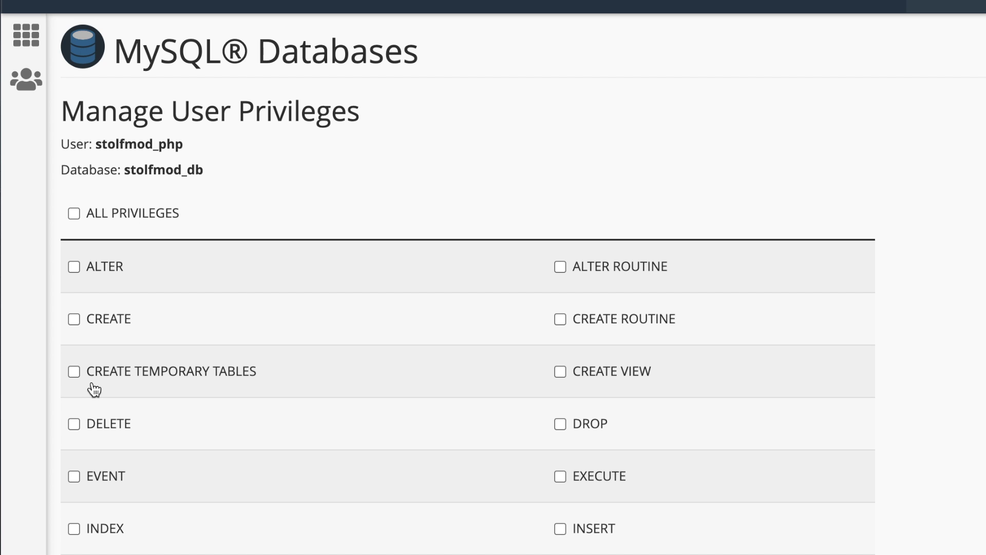
Grant stolfmod_php ALL PRIVILEGES and save the changes.
scroll(282, 254, down, 3)
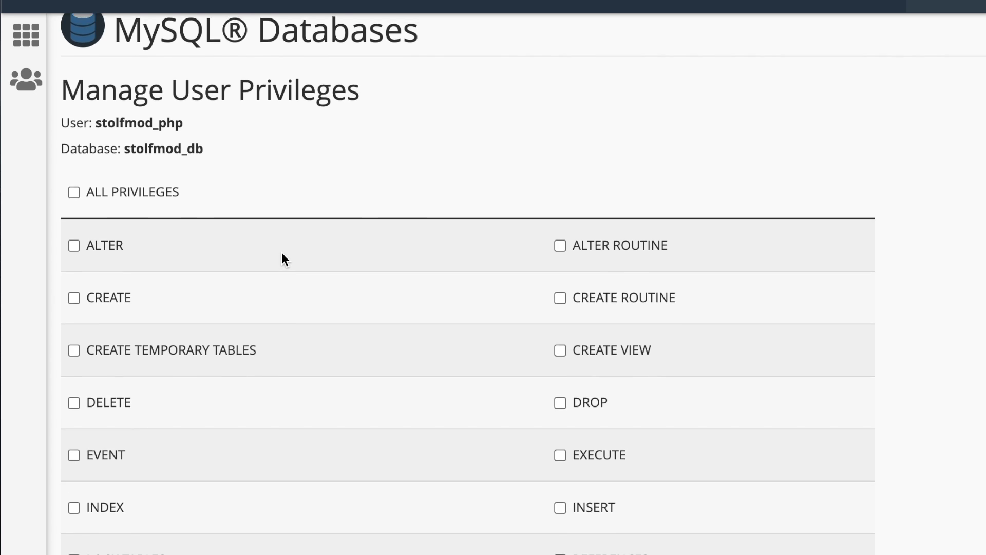
click(144, 121)
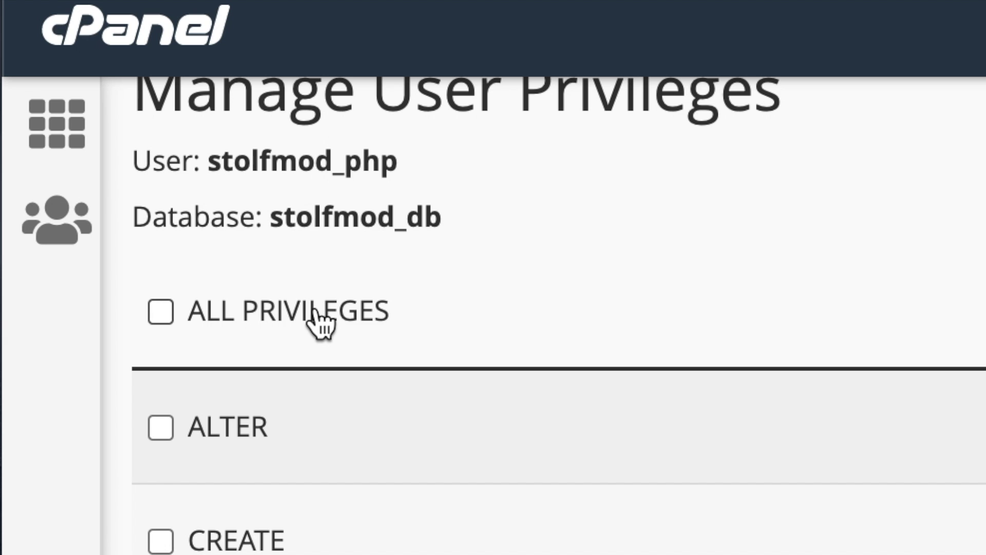
scroll(349, 154, down, 3)
click(98, 475)
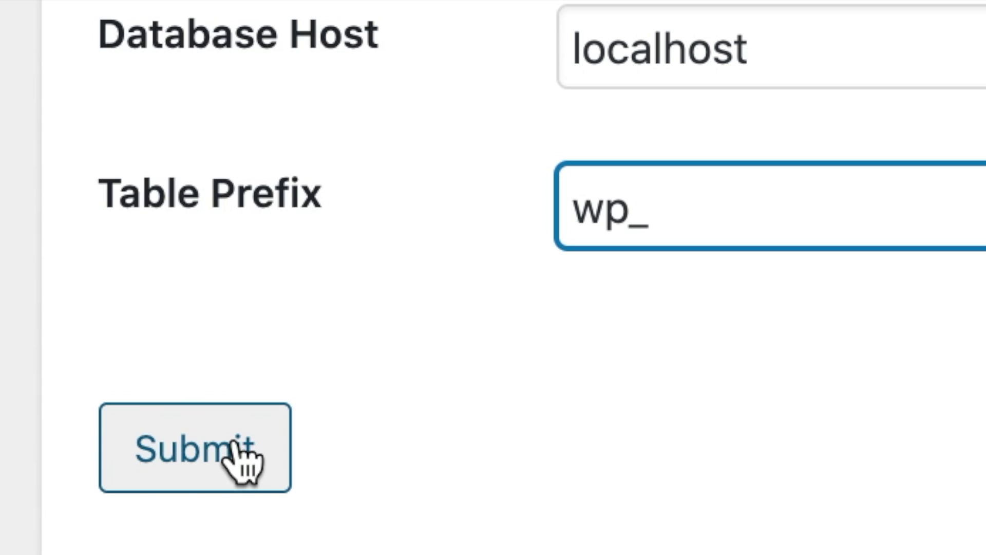
Submit the database details, install Stolf Models with search engines discouraged, and continue to login.
click(234, 447)
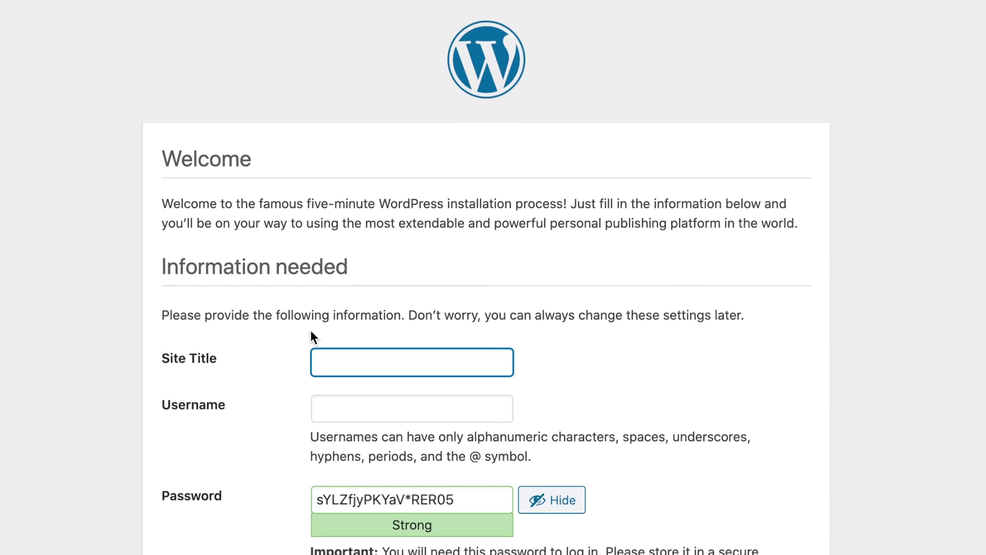
scroll(313, 336, down, 3)
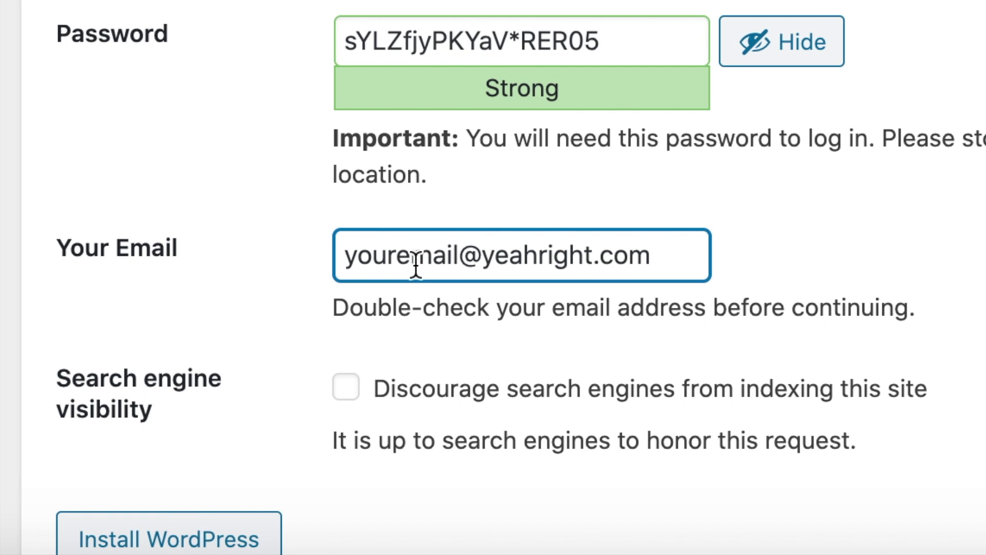
scroll(355, 485, down, 2)
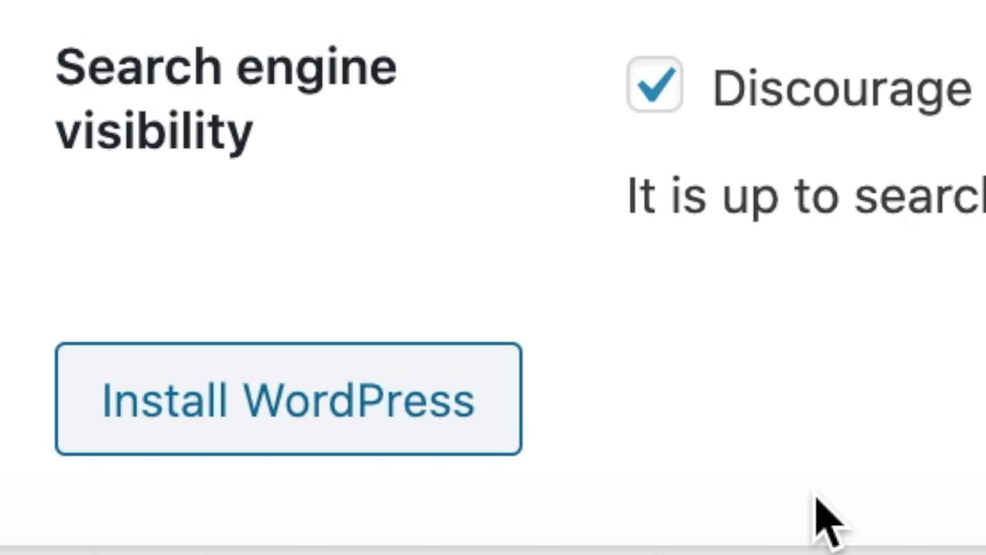
click(390, 400)
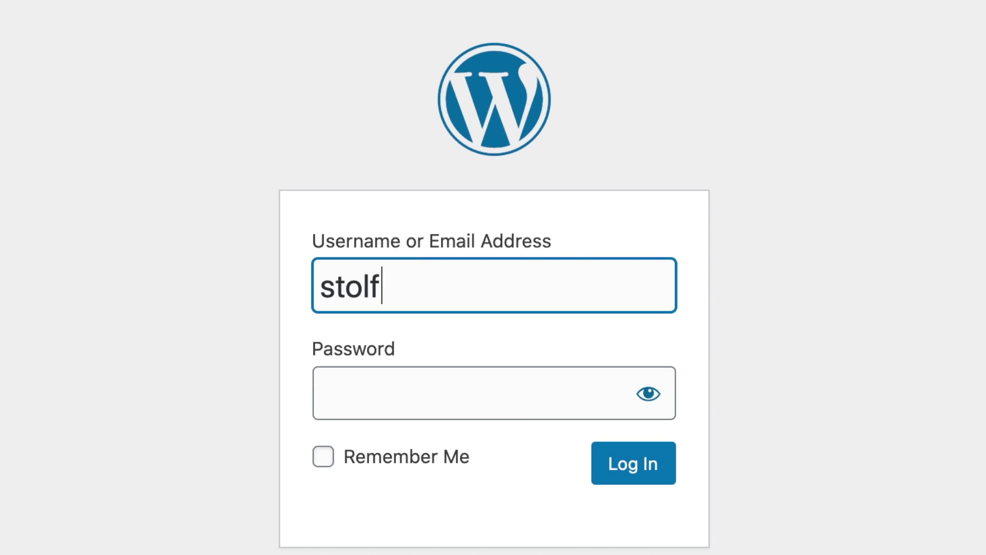
Log in to WordPress, search Plugins > Add New for 'elm', and install Starter Templates.
click(610, 470)
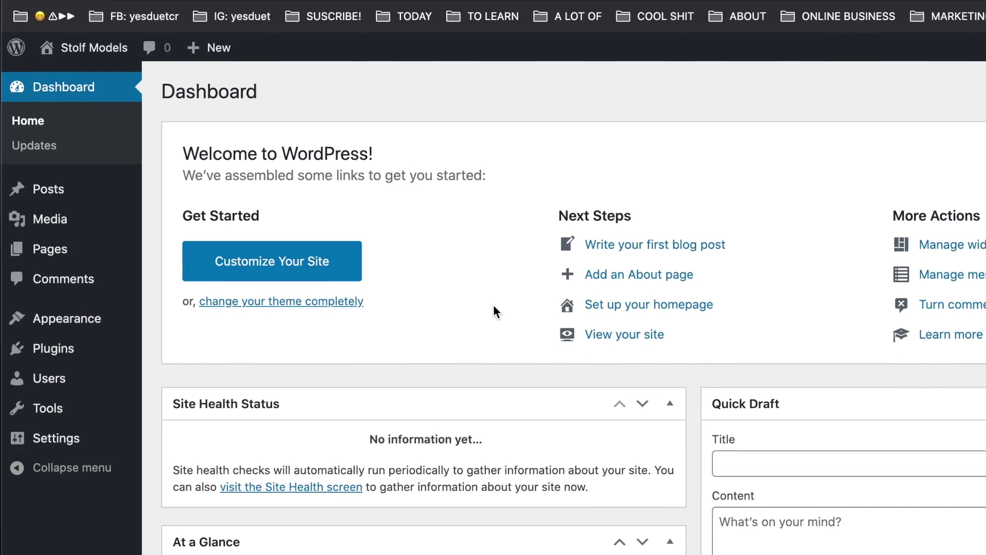
mouse_move(95, 346)
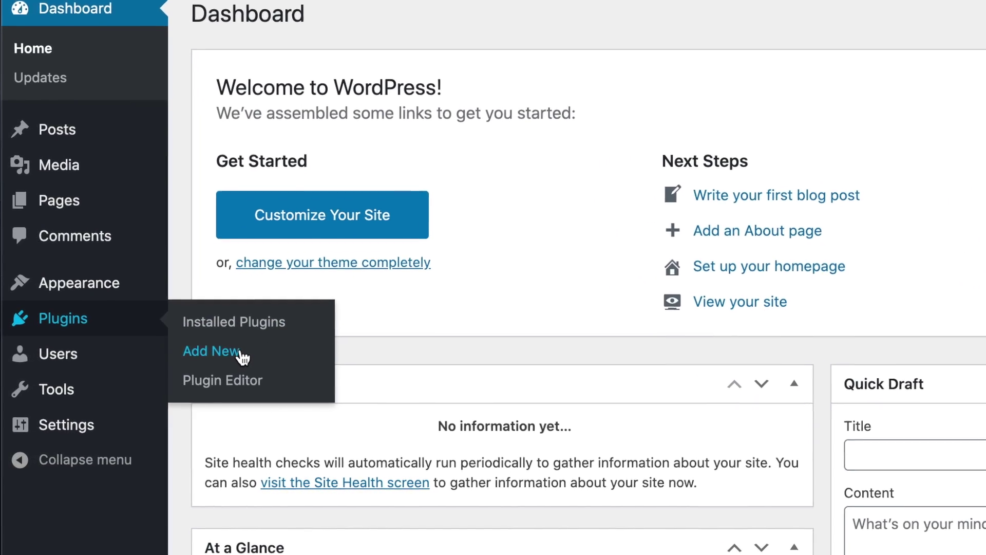
click(242, 356)
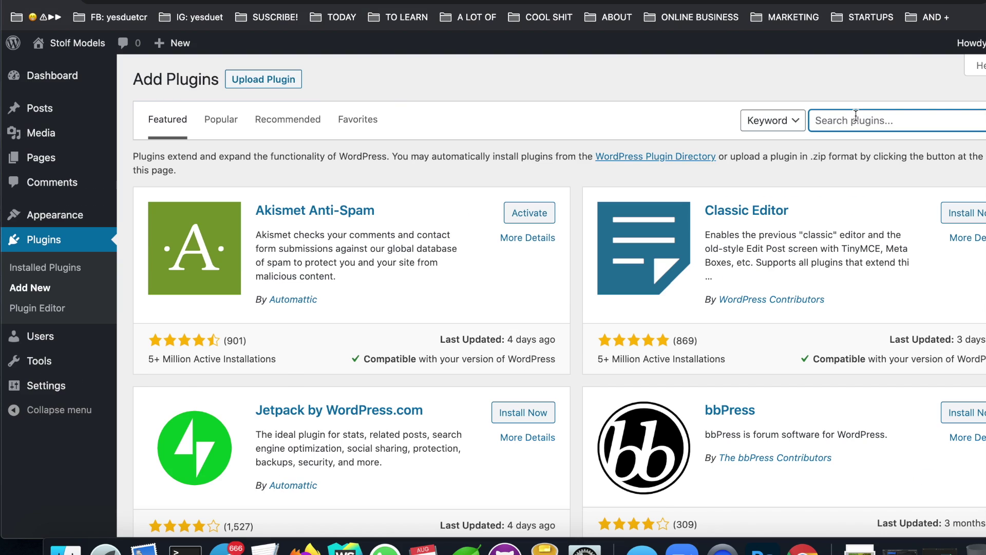
text(elm)
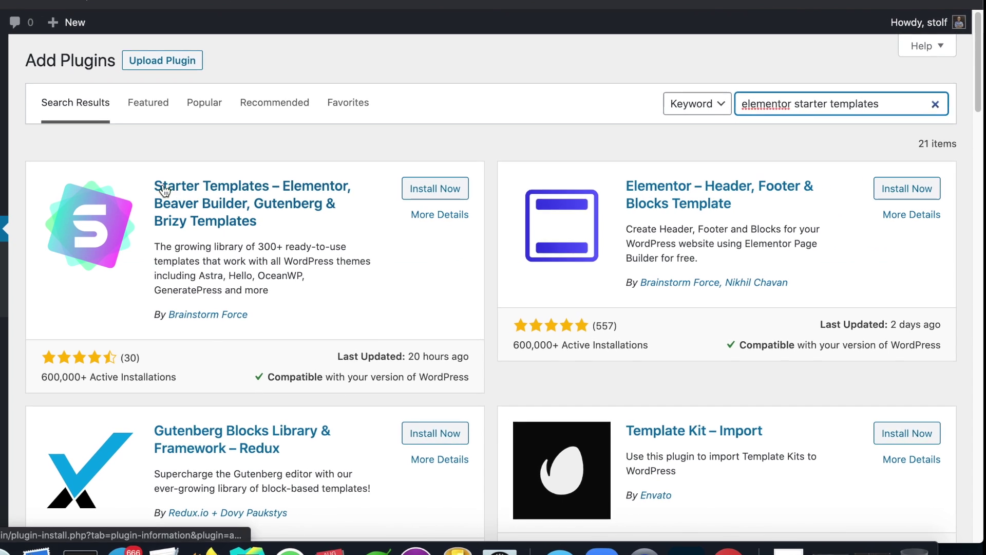
drag(155, 184, 318, 311)
click(459, 183)
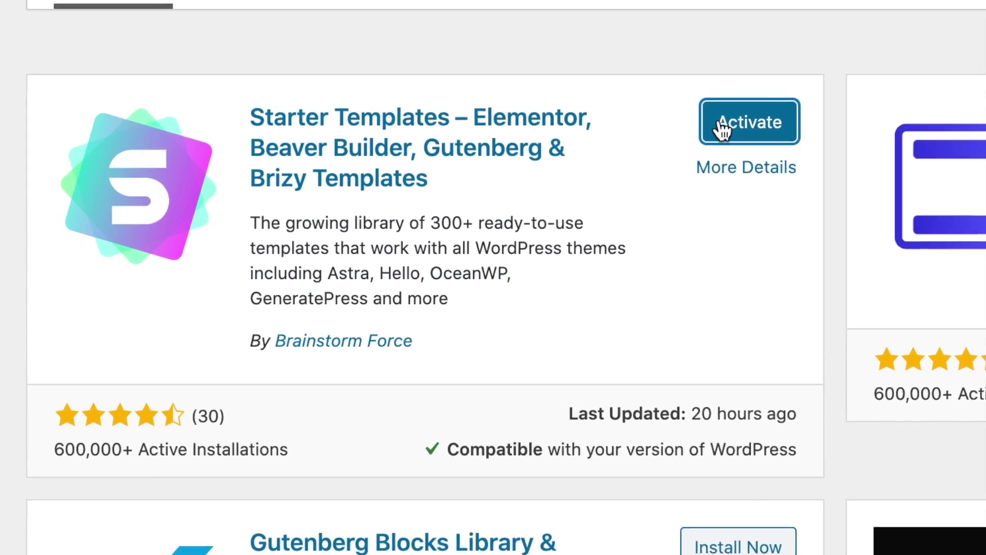
Activate the Starter Templates plugin and choose Elementor as the page builder.
click(842, 126)
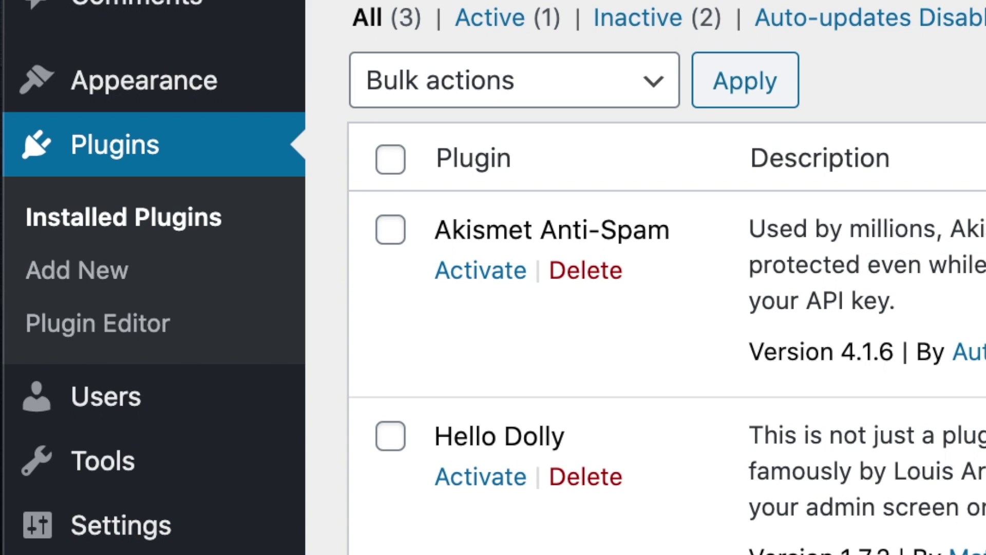
mouse_move(205, 77)
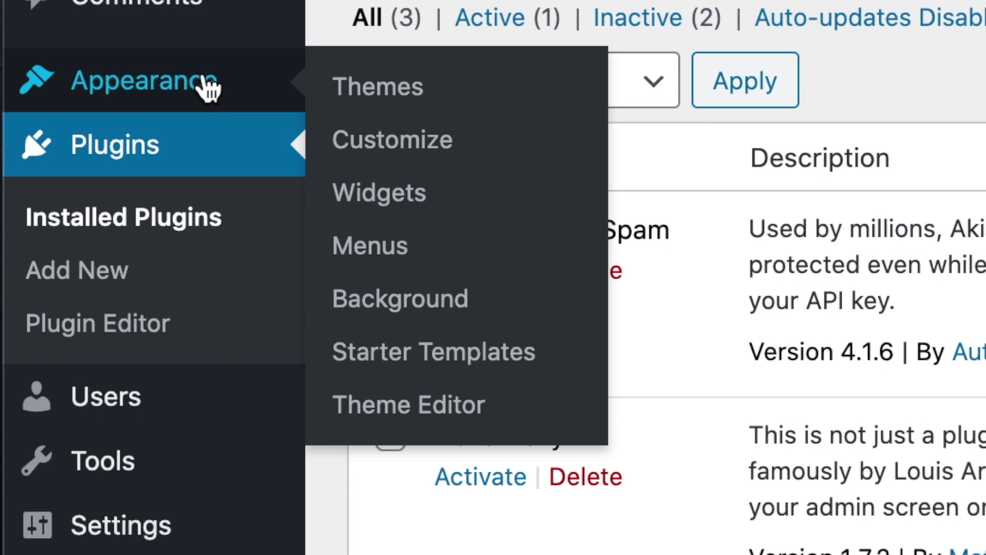
click(509, 359)
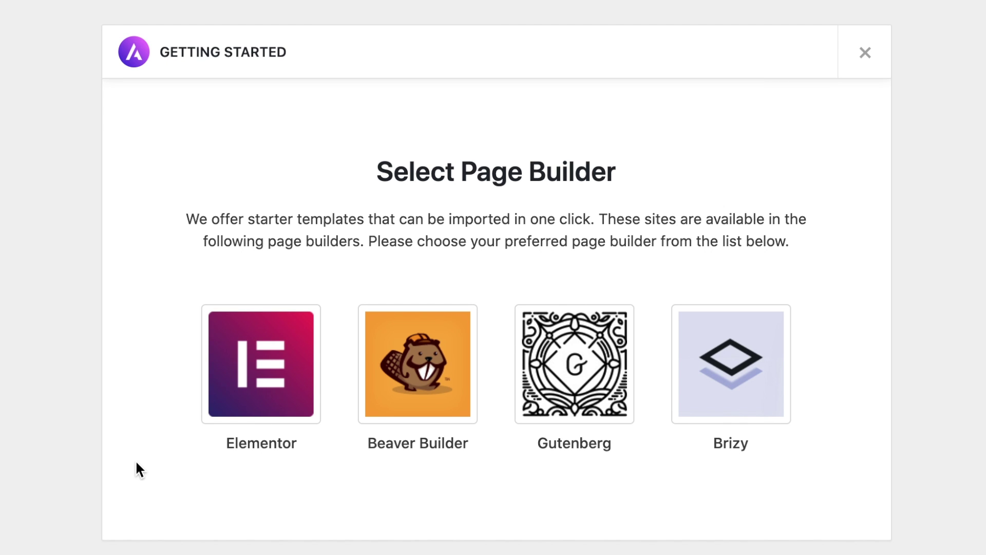
click(243, 424)
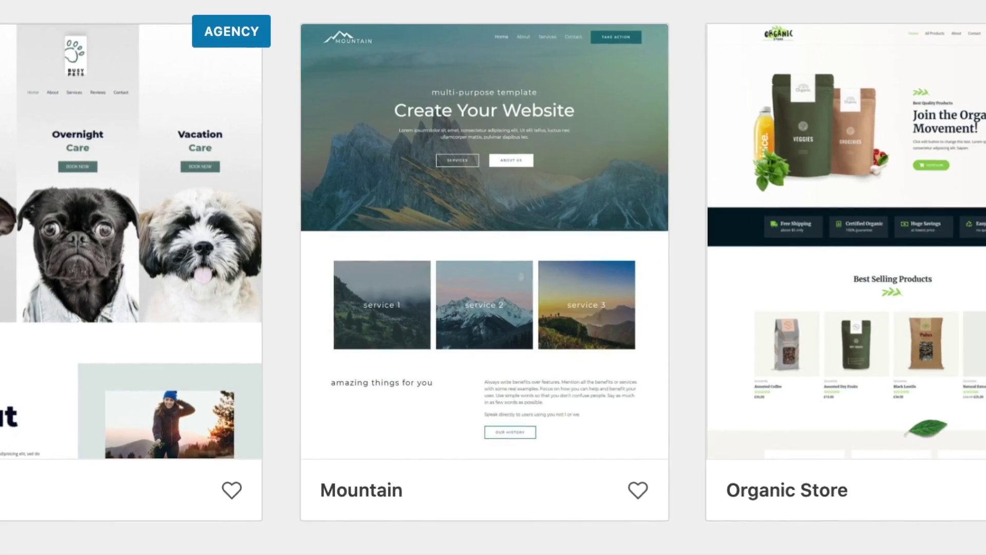
Browse the Elementor templates, pick the beauty studio site and import it.
click(288, 75)
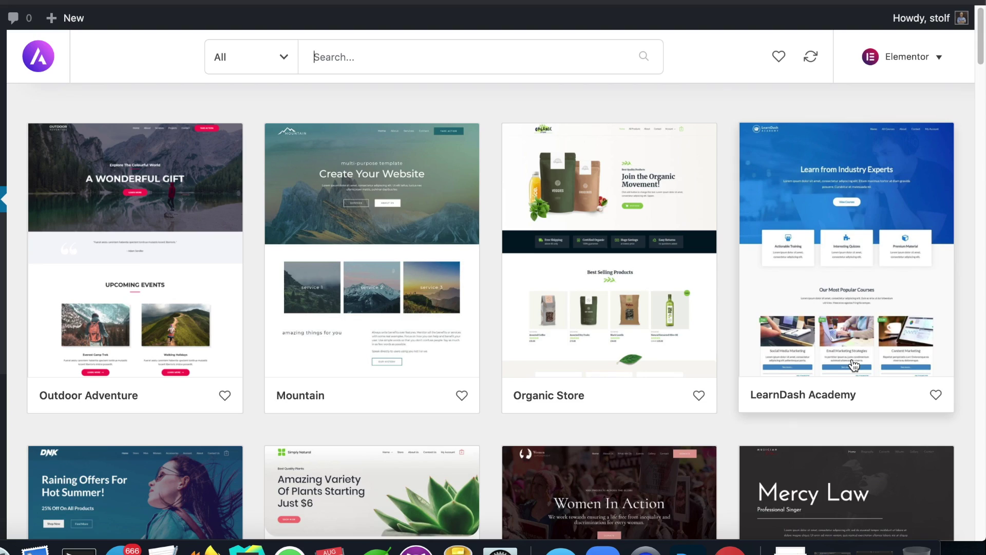
scroll(855, 365, down, 10)
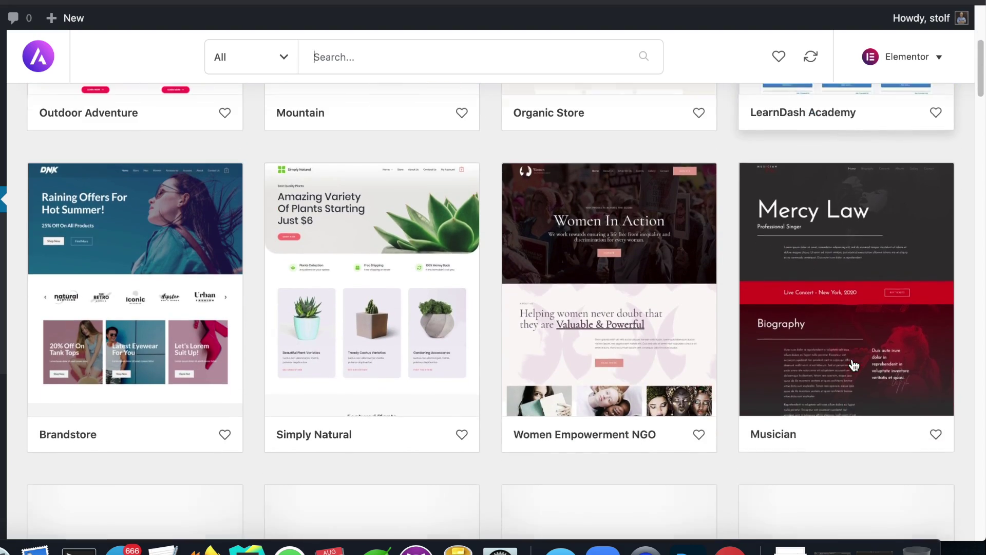
scroll(852, 358, down, 10)
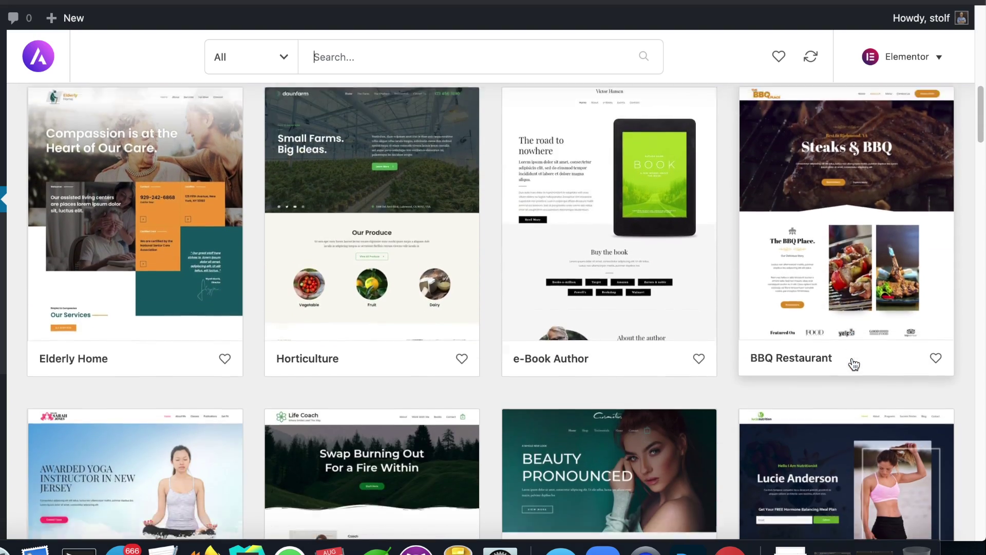
scroll(854, 364, down, 10)
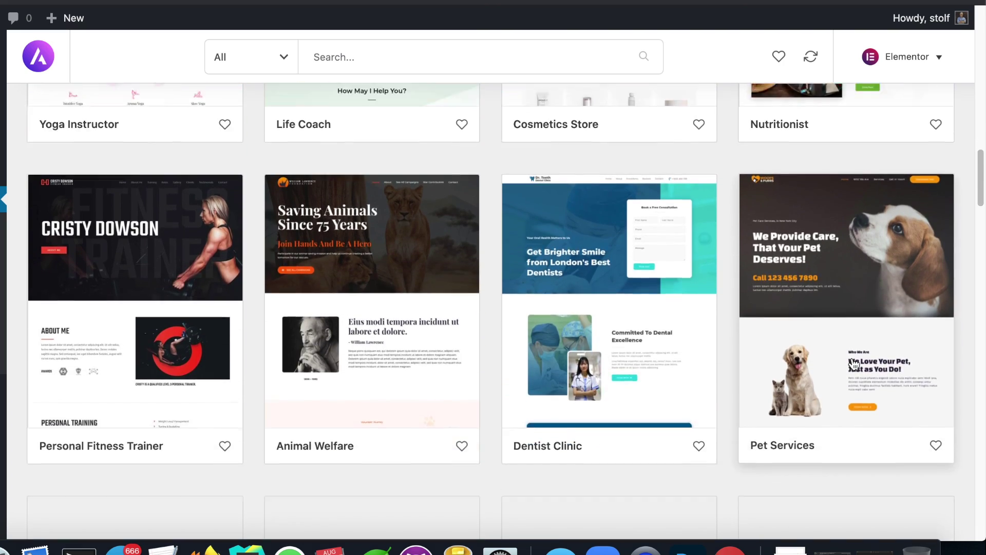
scroll(855, 364, down, 10)
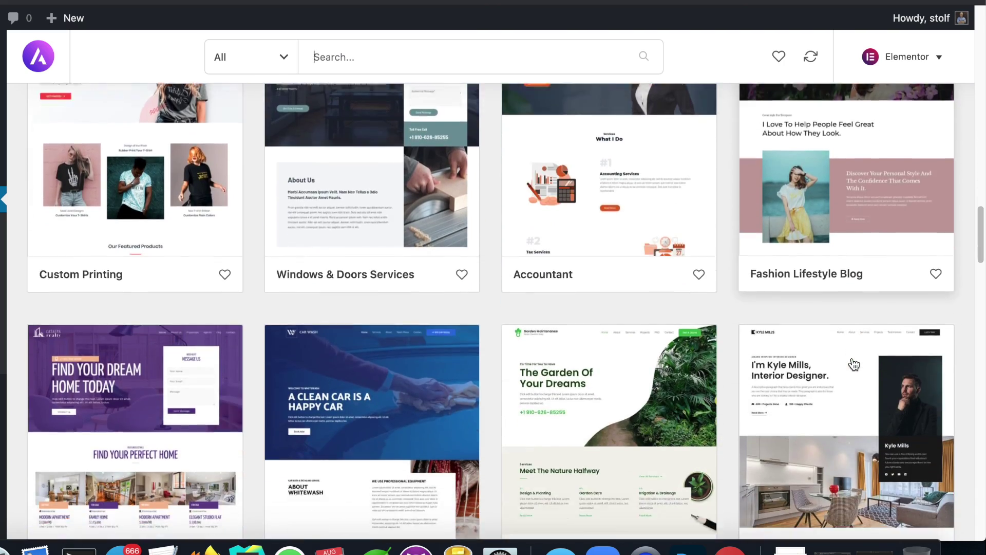
scroll(854, 365, down, 10)
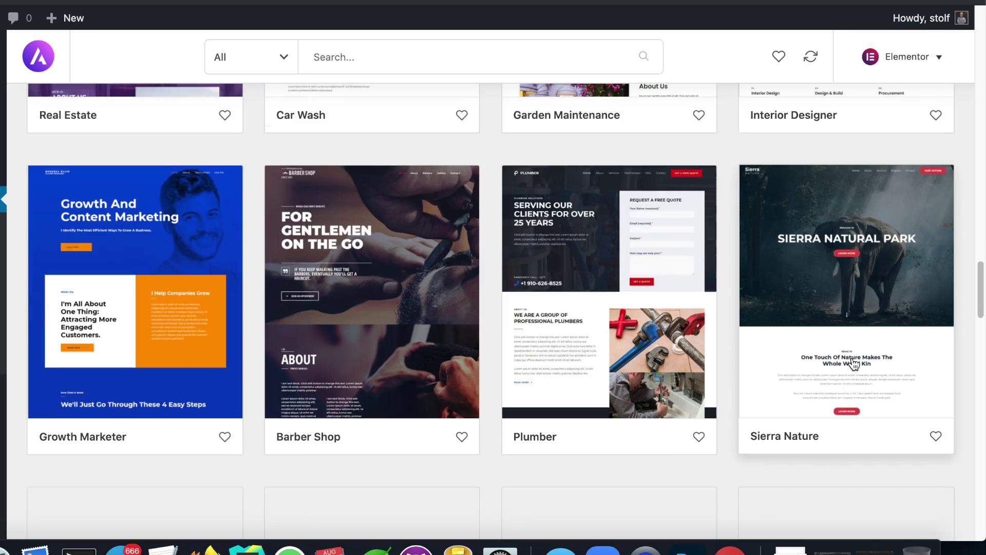
scroll(854, 365, down, 12)
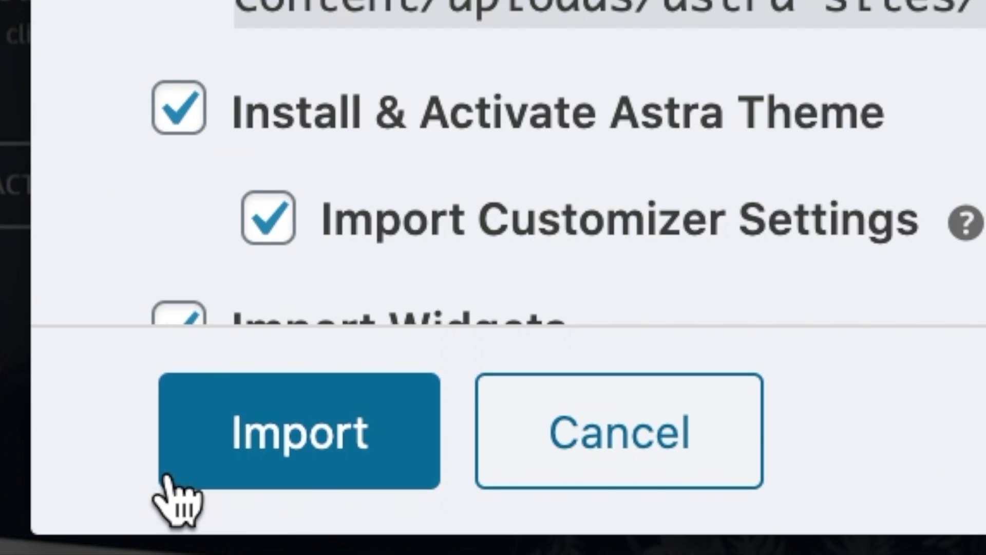
click(166, 477)
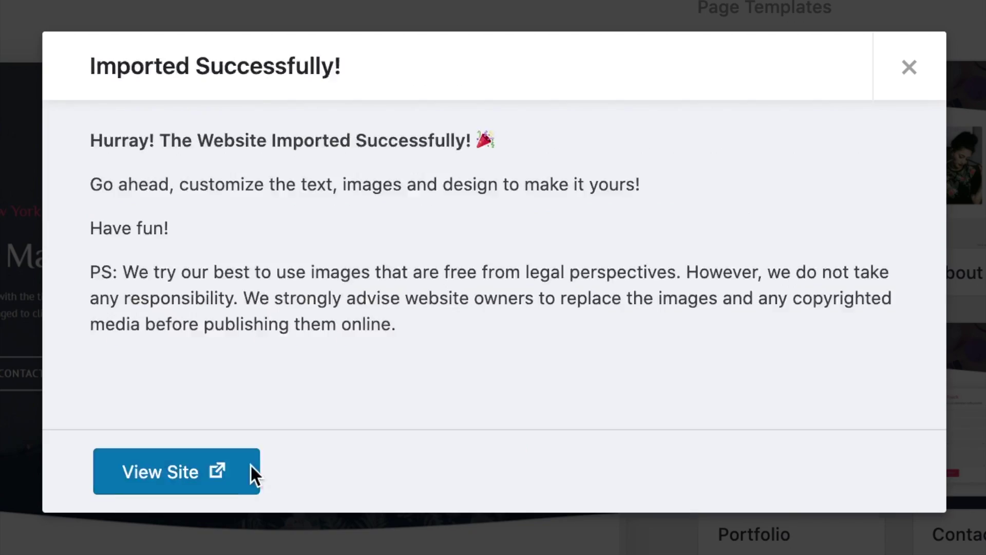
click(253, 469)
Scroll the makeup studio homepage past pricing and reviews to the footer, then back up.
scroll(845, 340, down, 10)
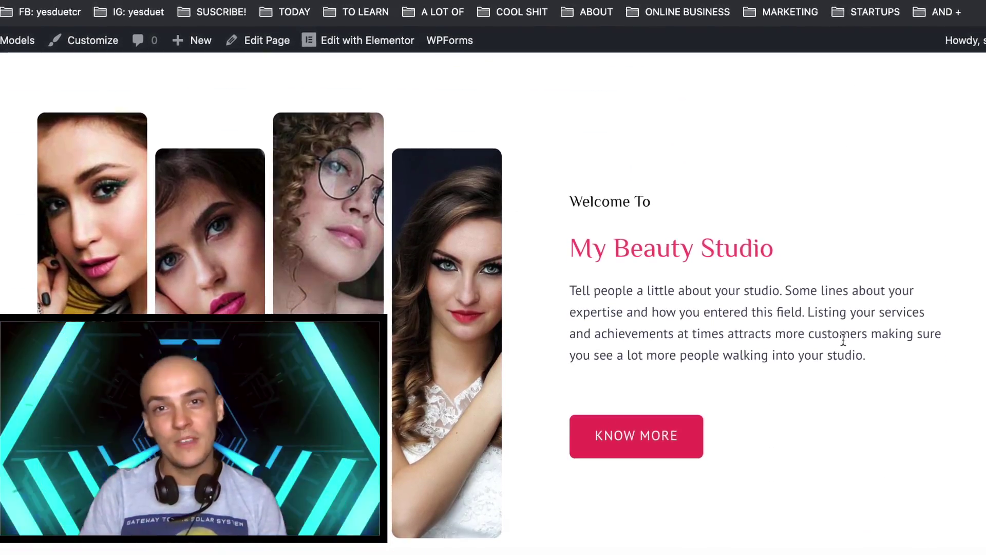
scroll(842, 339, down, 8)
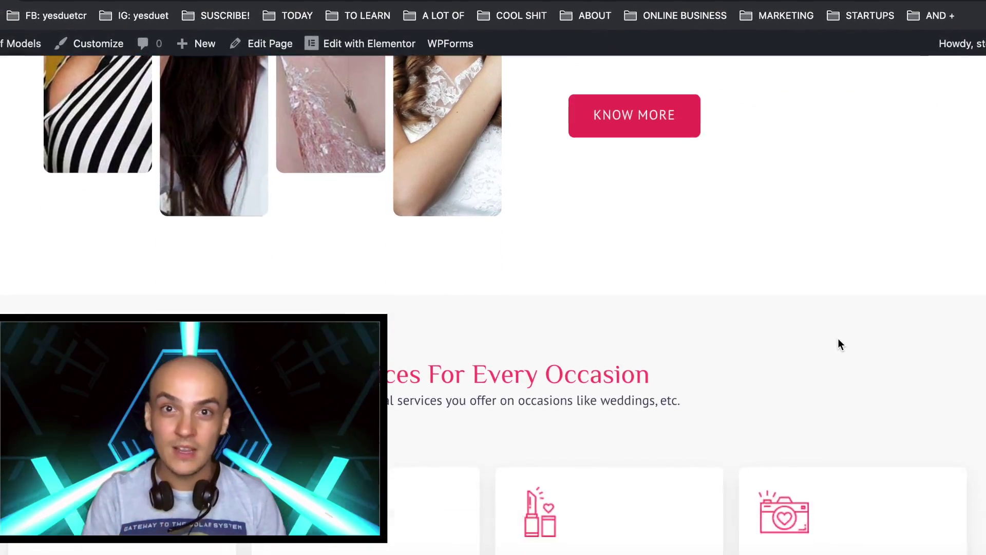
scroll(839, 344, down, 3)
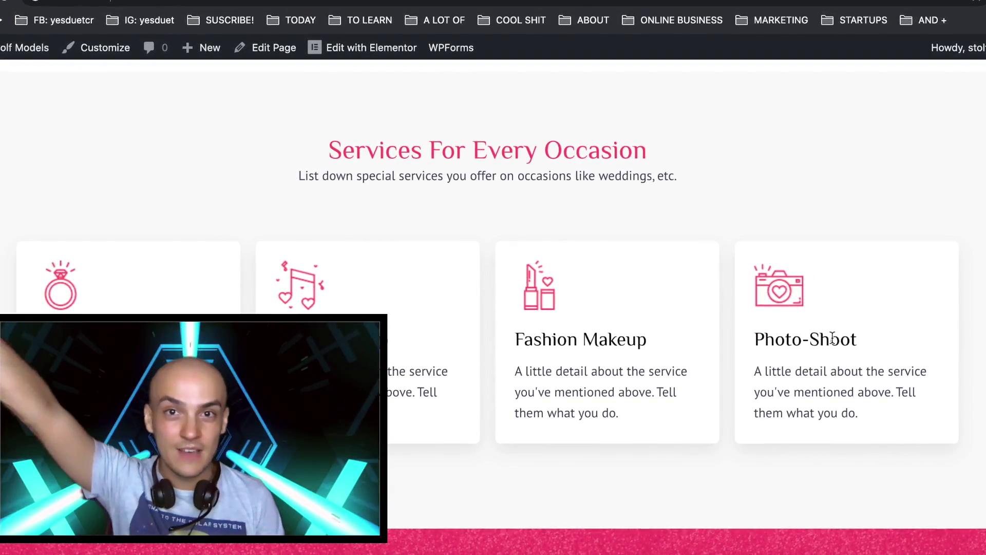
scroll(842, 339, down, 8)
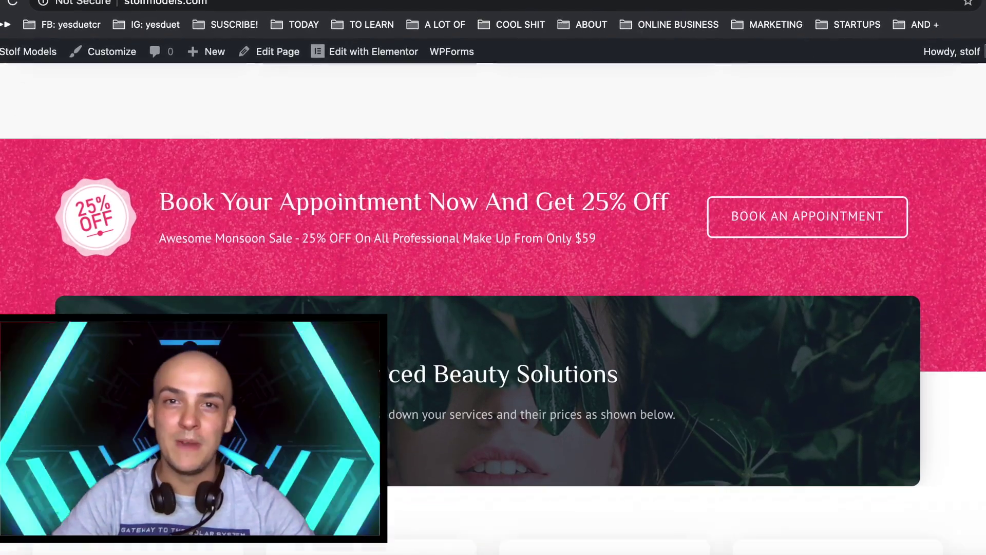
scroll(842, 339, down, 1)
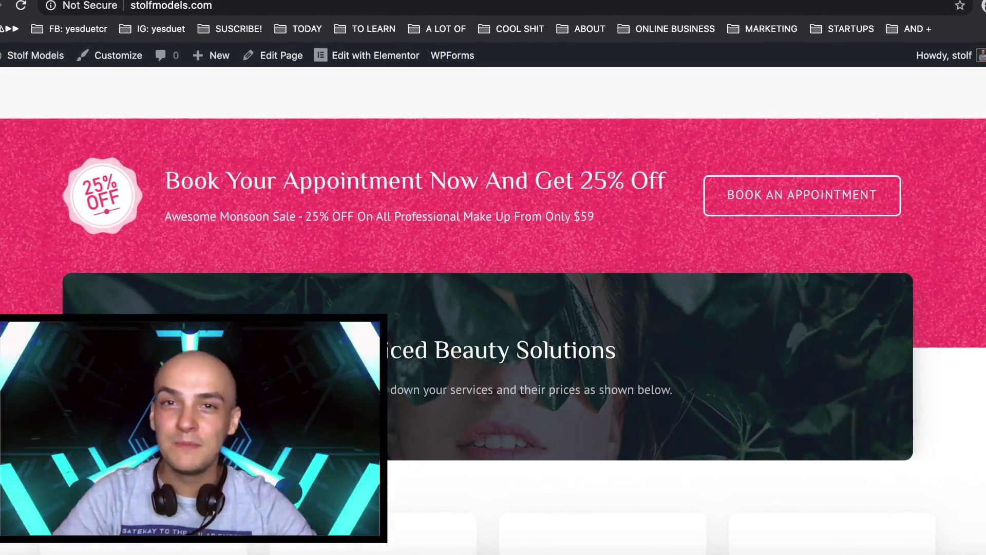
scroll(842, 339, down, 15)
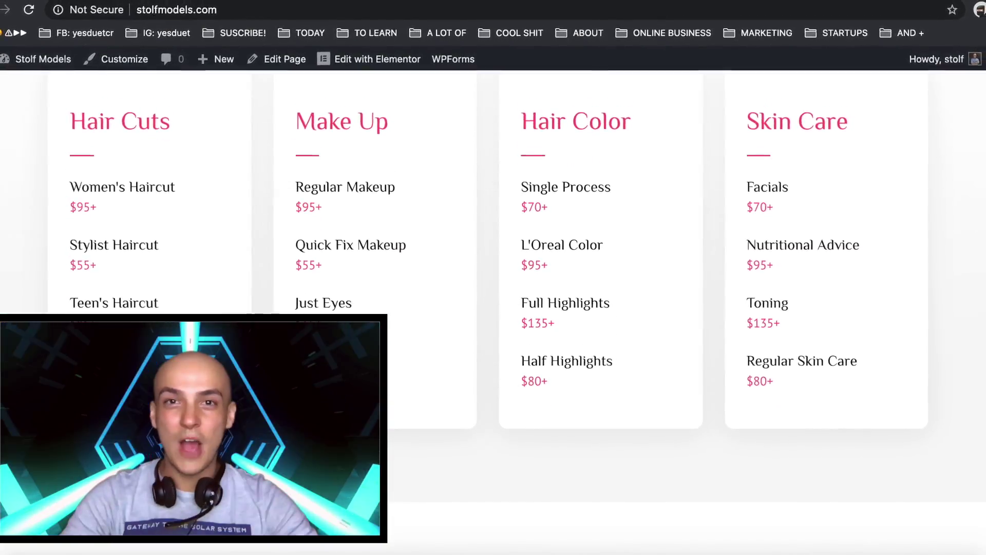
scroll(981, 386, down, 8)
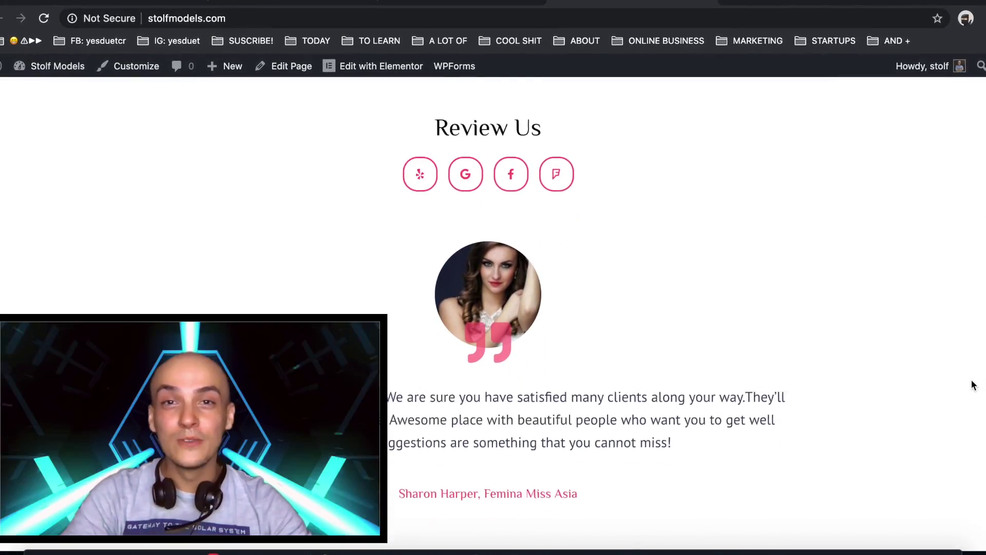
scroll(974, 385, down, 8)
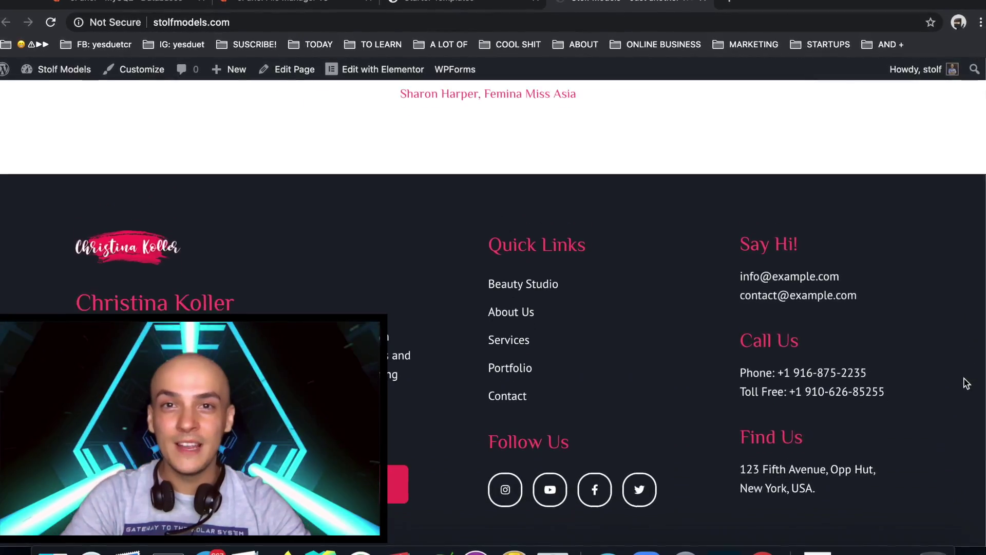
scroll(967, 383, down, 3)
scroll(962, 383, down, 2)
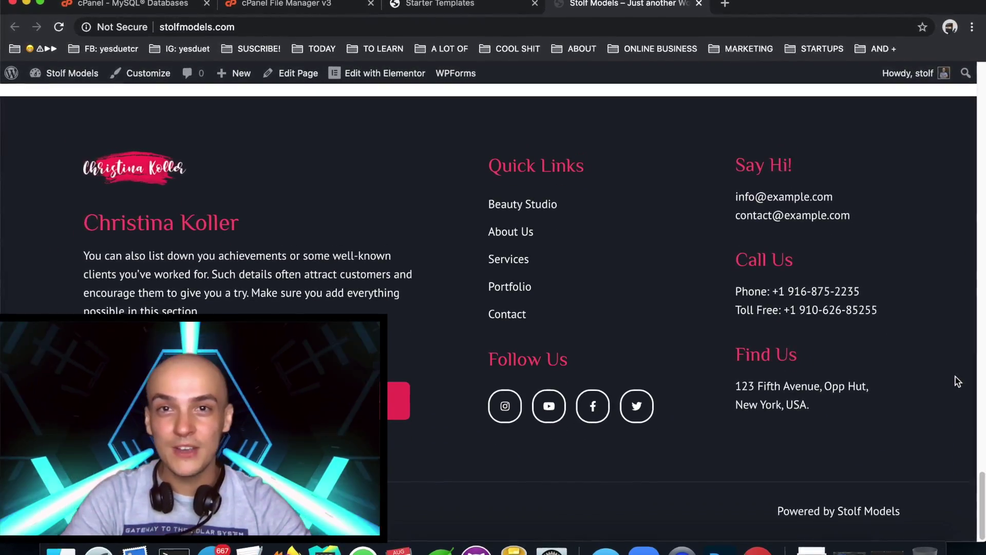
scroll(810, 356, up, 15)
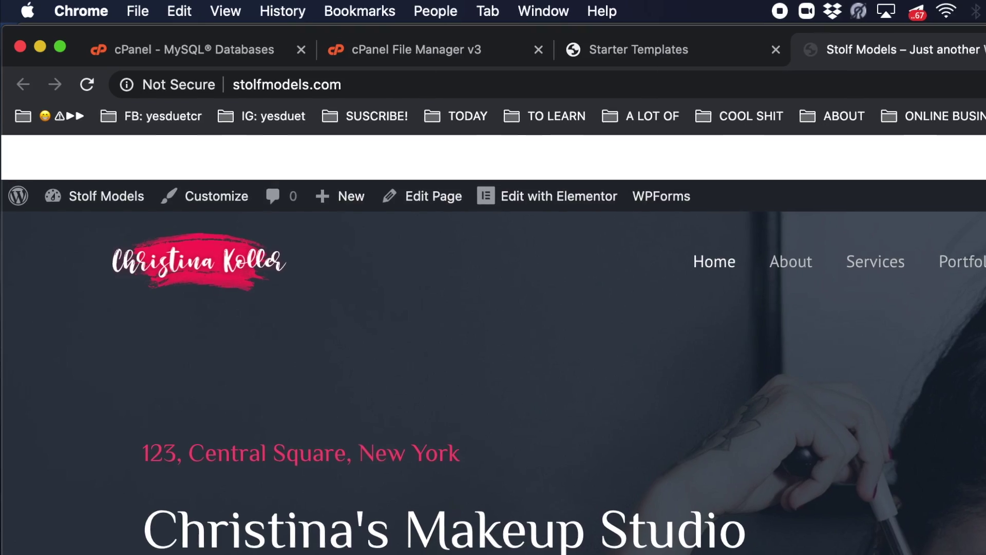